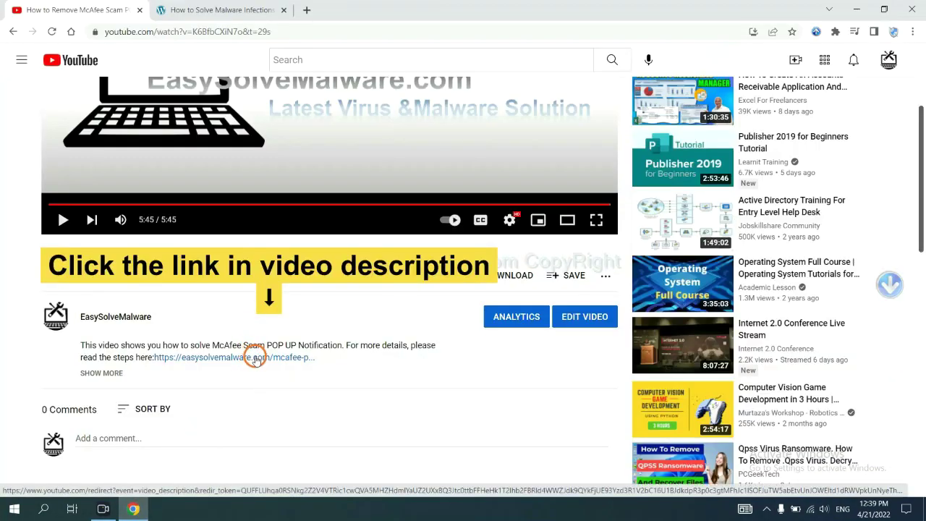
Download SpyHunter for Windows from the easysolvemalware.com guide and run SpyHunter-Installer.exe.
click(236, 10)
scroll(916, 241, down, 3)
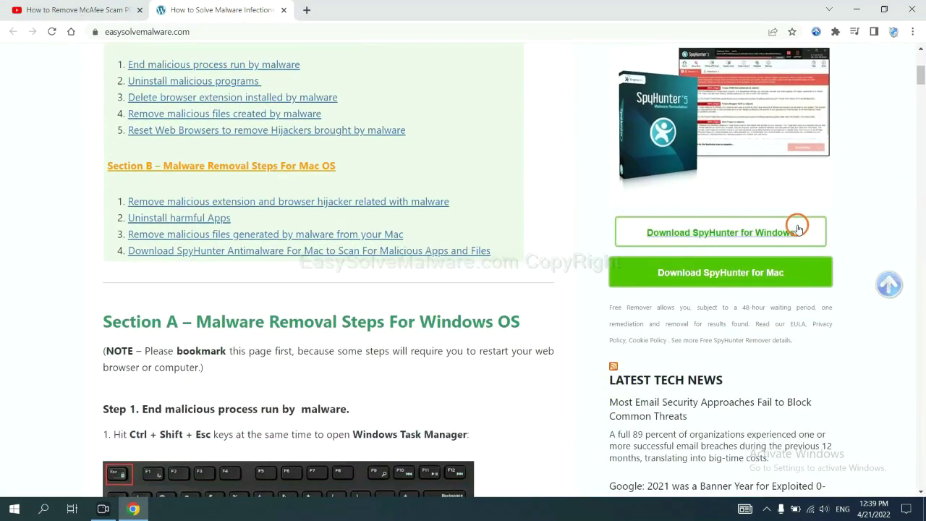
click(787, 230)
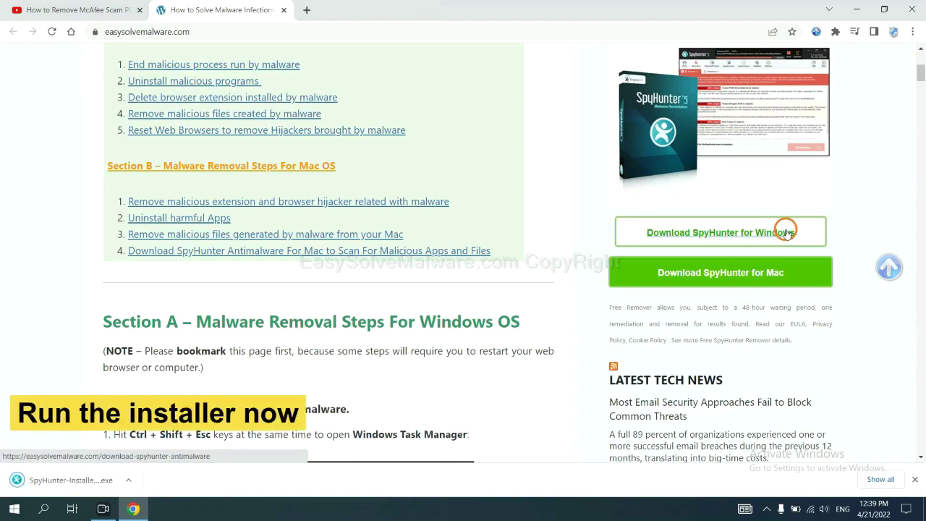
click(55, 479)
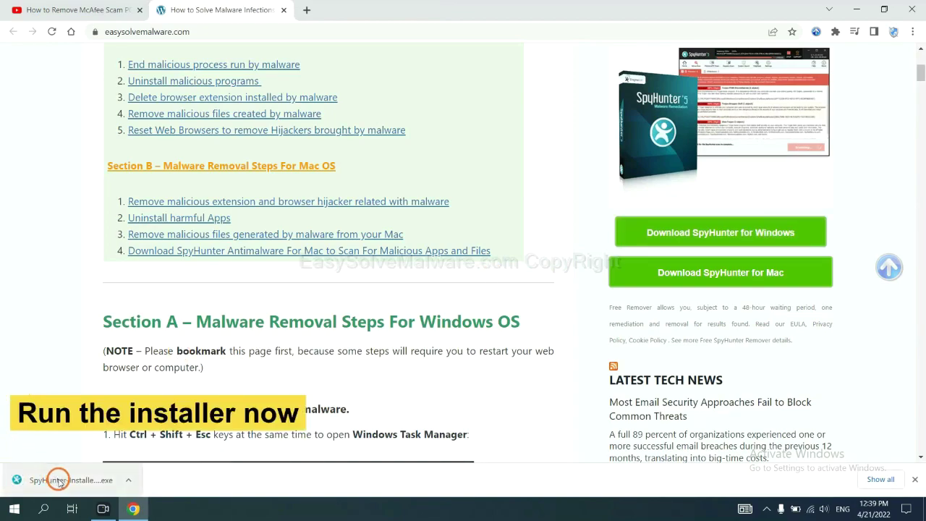
click(58, 480)
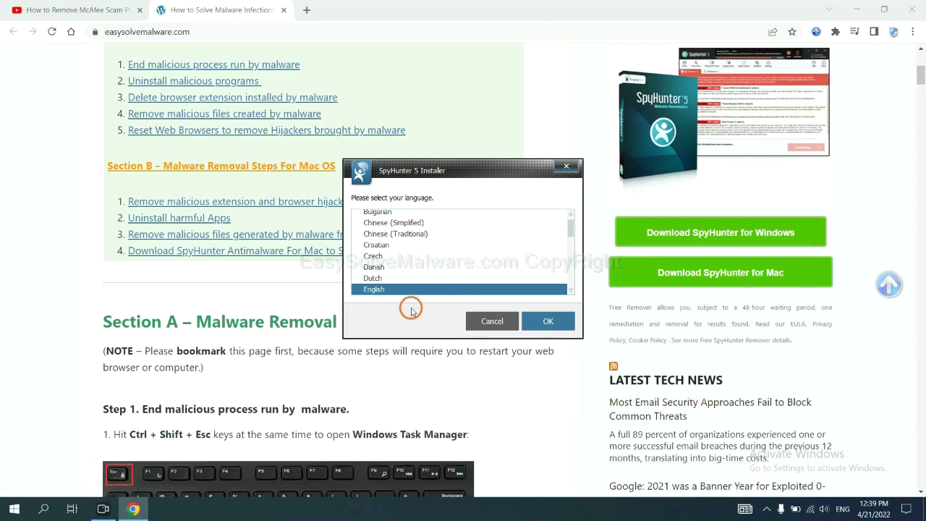
Install SpyHunter 5 in English, accepting the EULA and Privacy Policy, and finish setup.
click(529, 318)
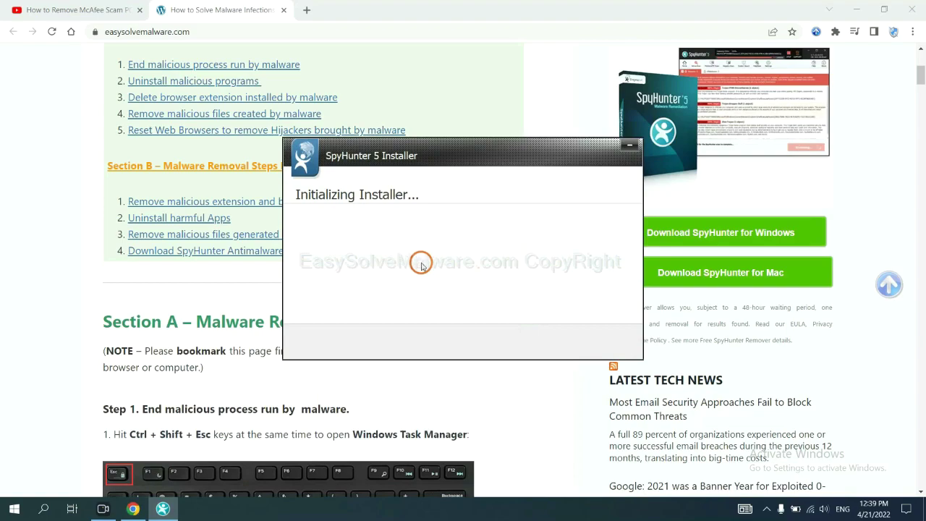
click(394, 263)
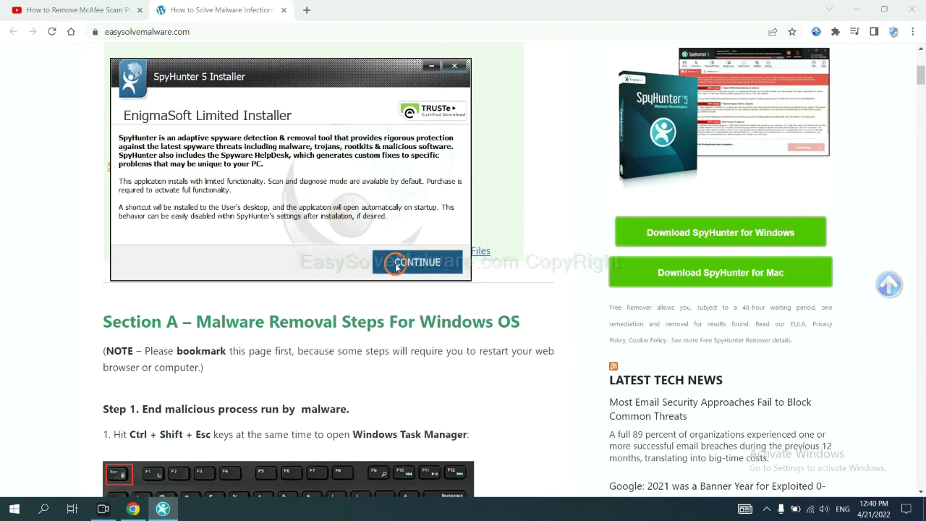
click(374, 266)
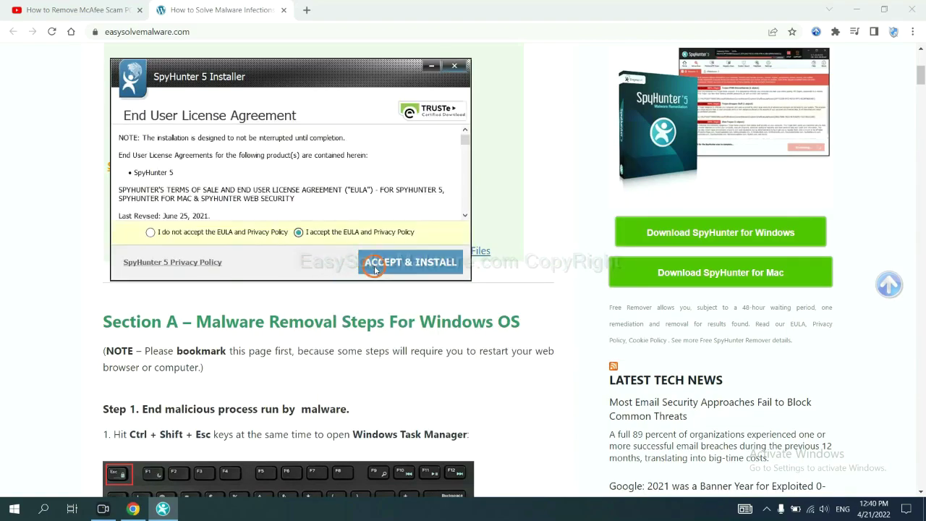
click(374, 269)
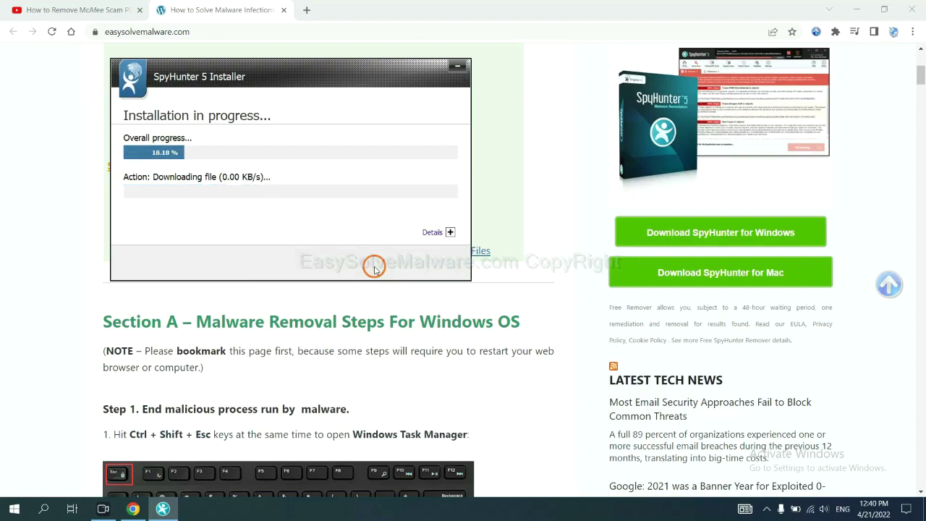
click(451, 326)
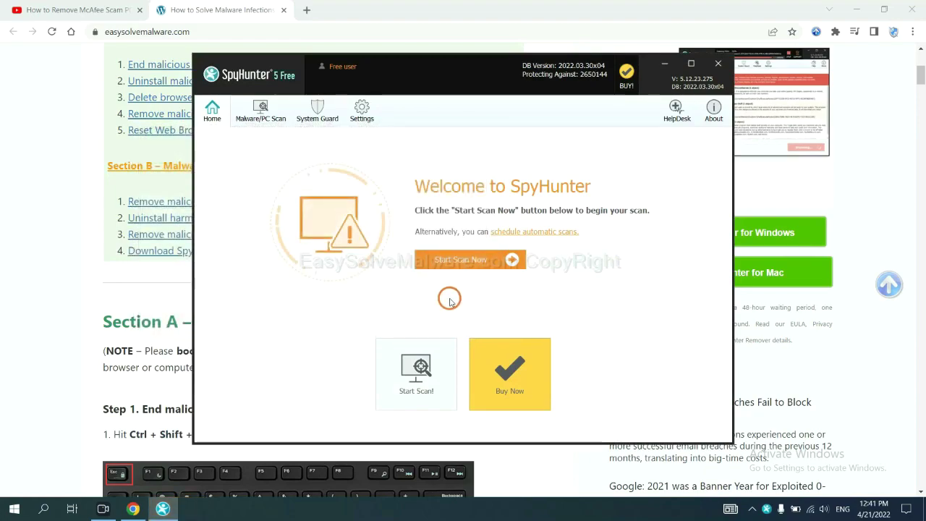
Run a SpyHunter scan and continue past the unknown-objects list to the registration notice.
click(457, 262)
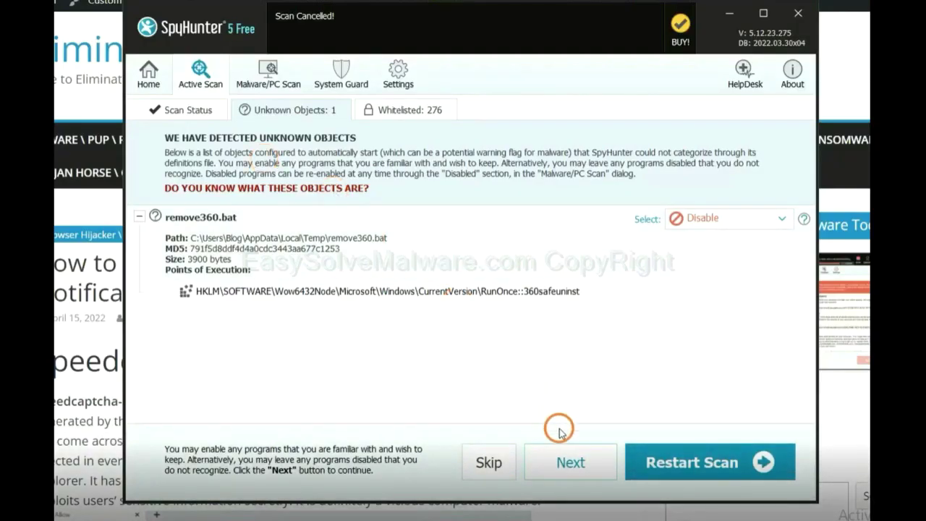
click(570, 467)
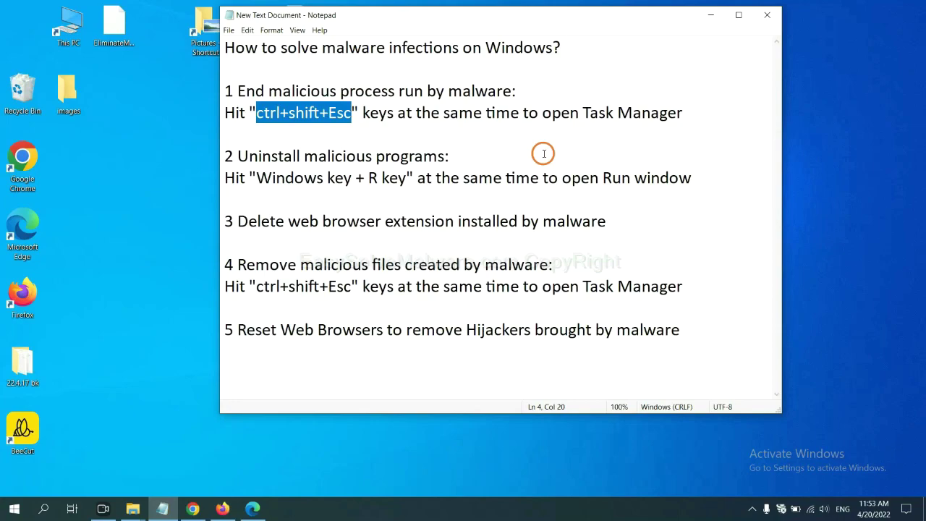
click(329, 113)
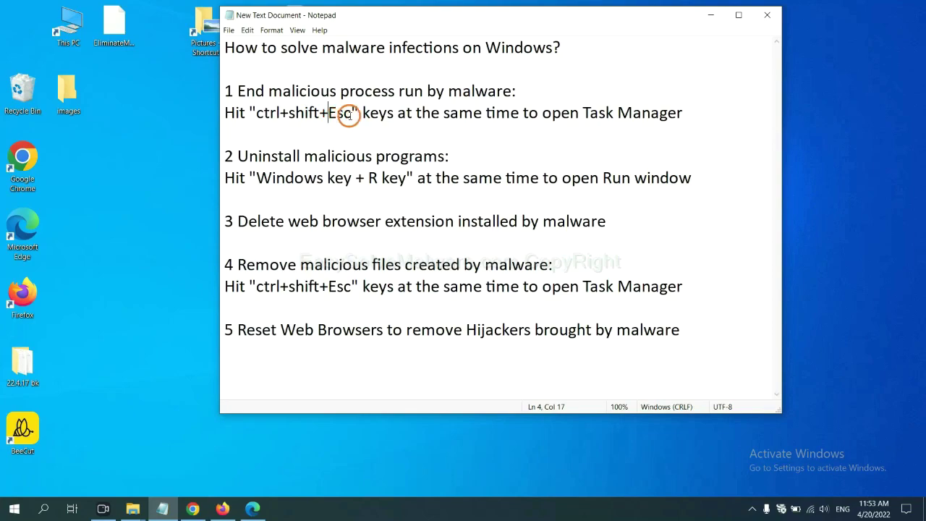
drag(349, 113, 258, 116)
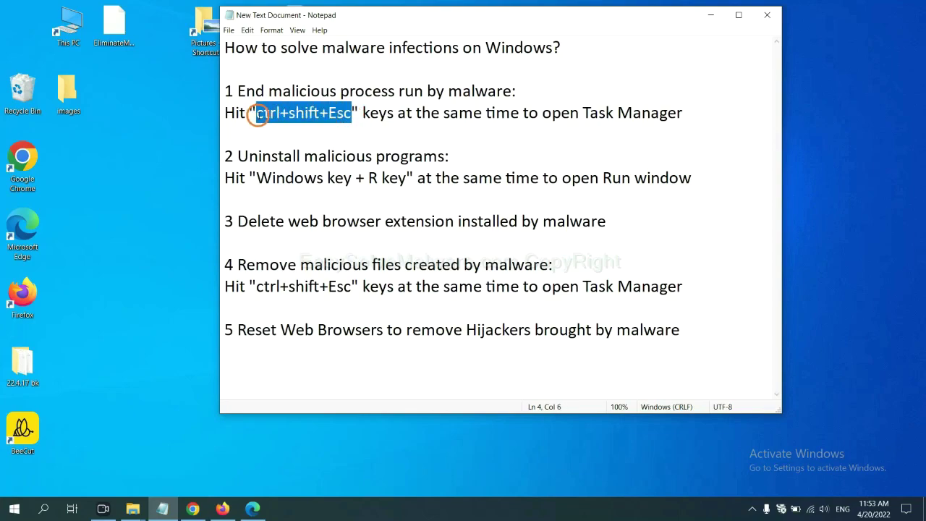
End the Usermode Font Driver Host process in Task Manager, then close Task Manager.
key(ctrl+shift+Escape)
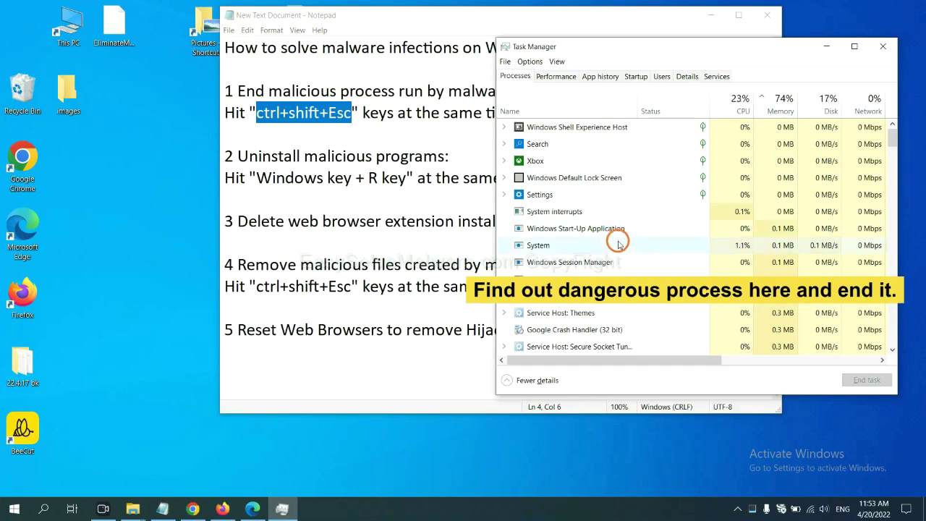
click(619, 244)
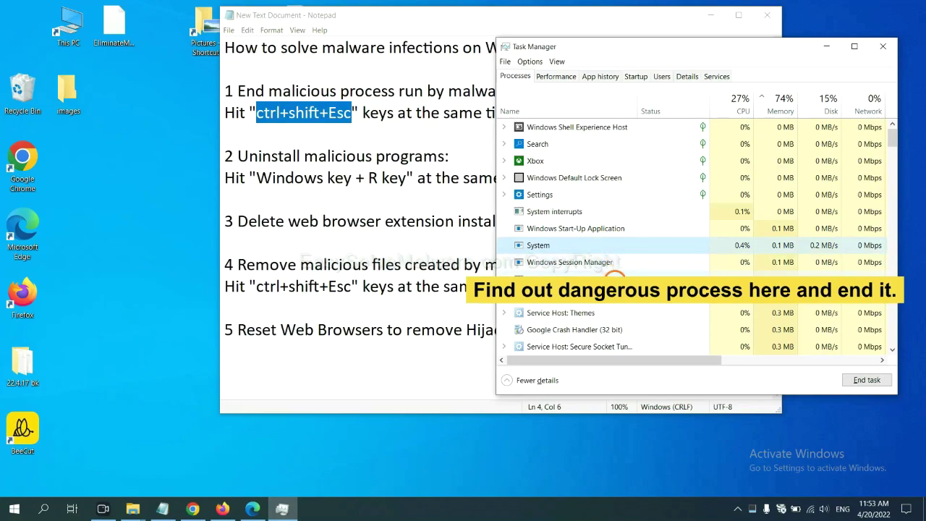
click(614, 279)
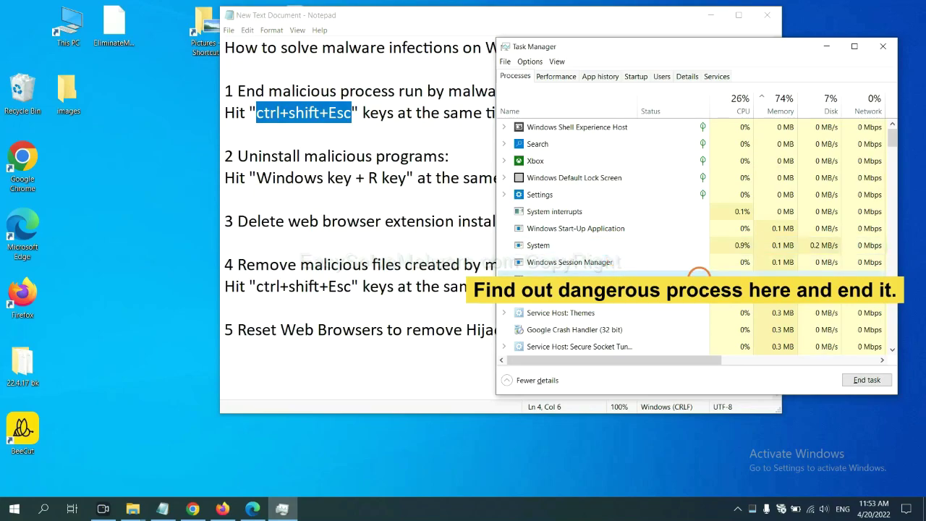
click(874, 380)
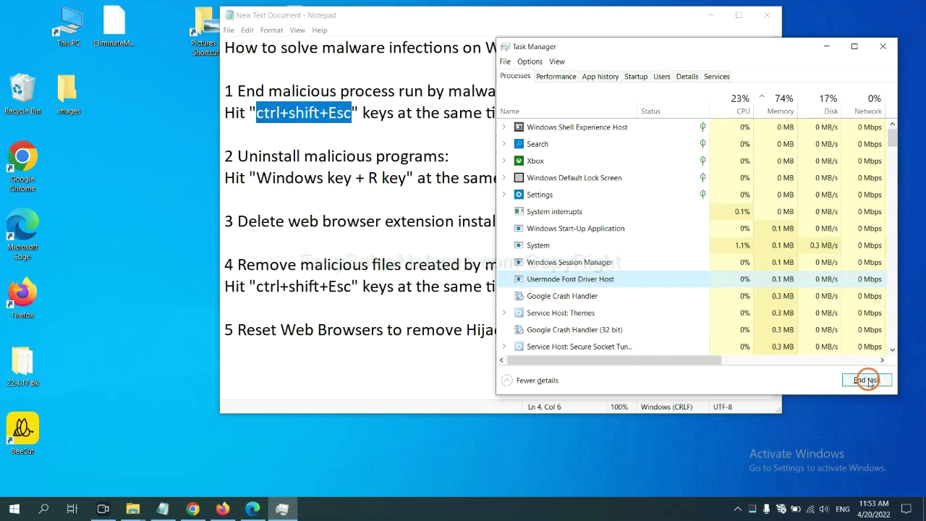
click(880, 48)
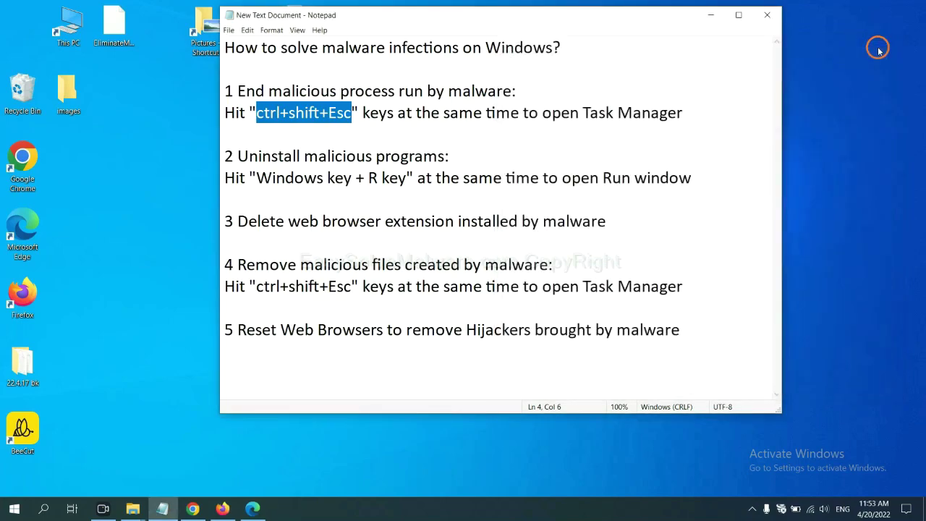
click(575, 168)
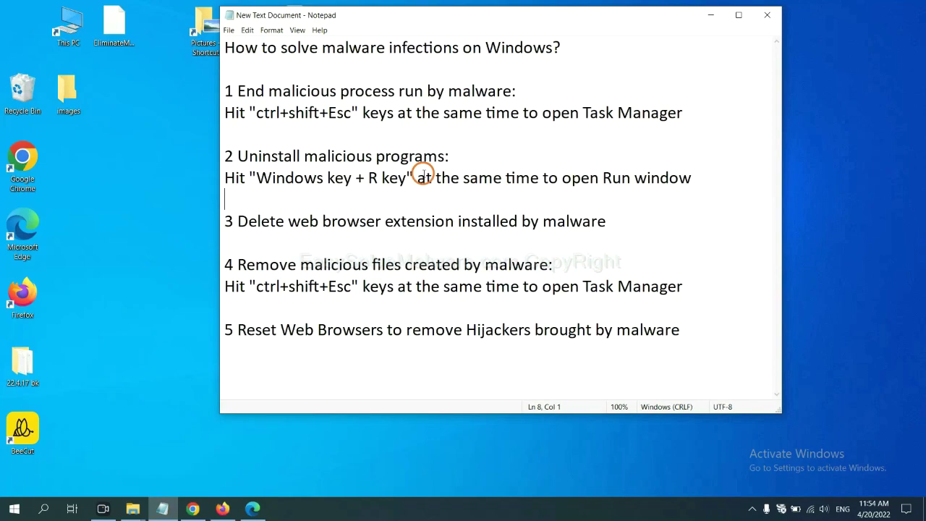
Launch Control Panel by running the 'control panel' command from the Run dialog.
drag(256, 179, 404, 186)
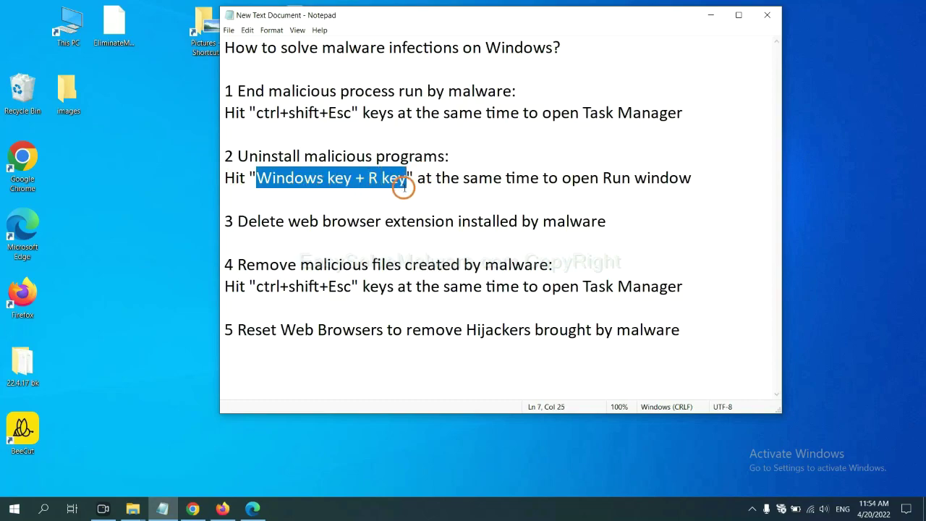
key(super+r)
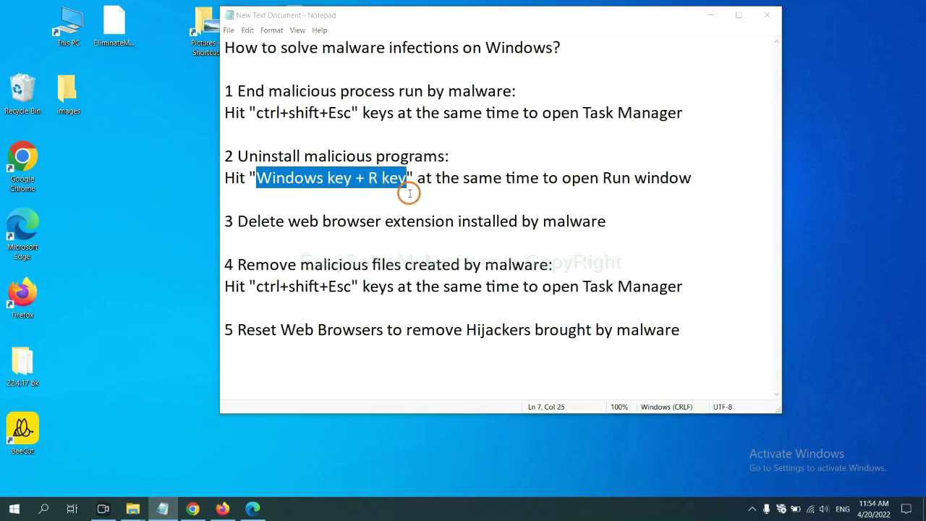
mouse_move(102, 378)
mouse_down()
mouse_move(375, 314)
mouse_move(707, 160)
mouse_up()
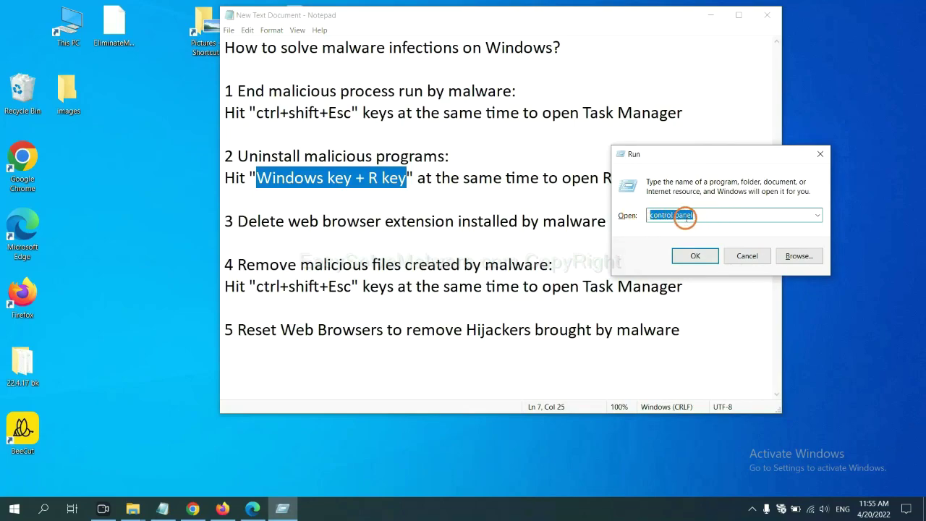
click(693, 256)
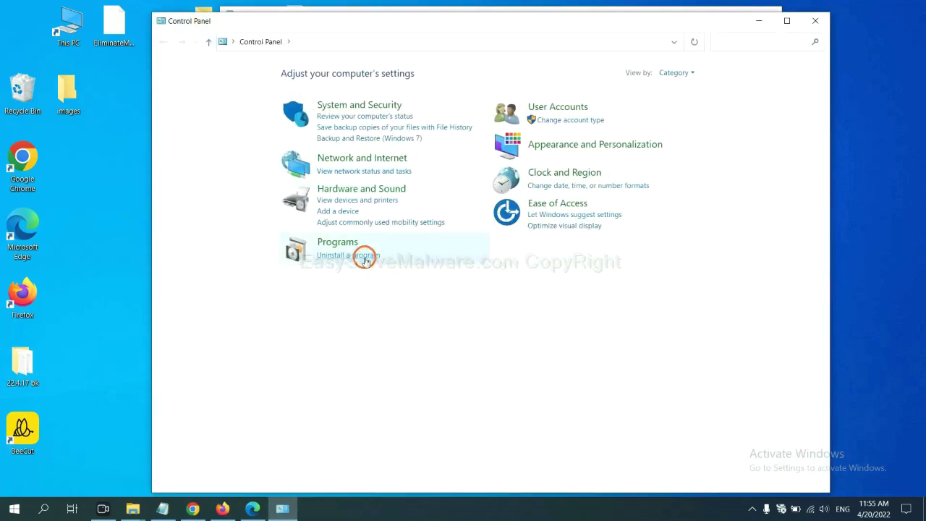
View the installed programs list, select Xiph.Org Open Codecs, then close the list.
click(365, 257)
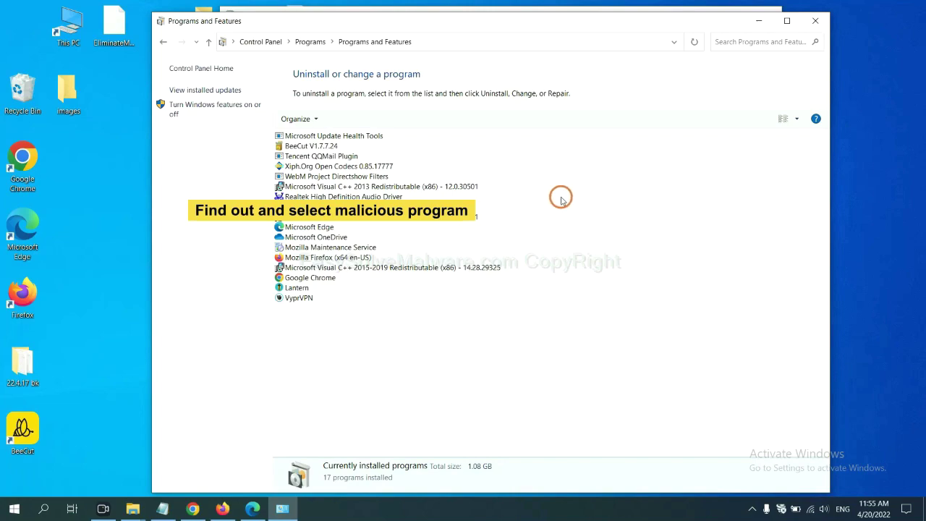
click(362, 166)
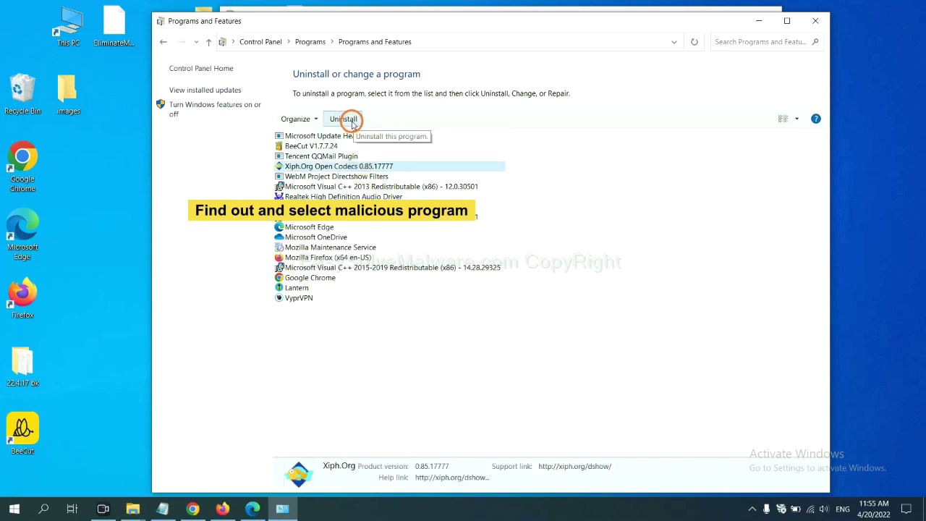
click(815, 20)
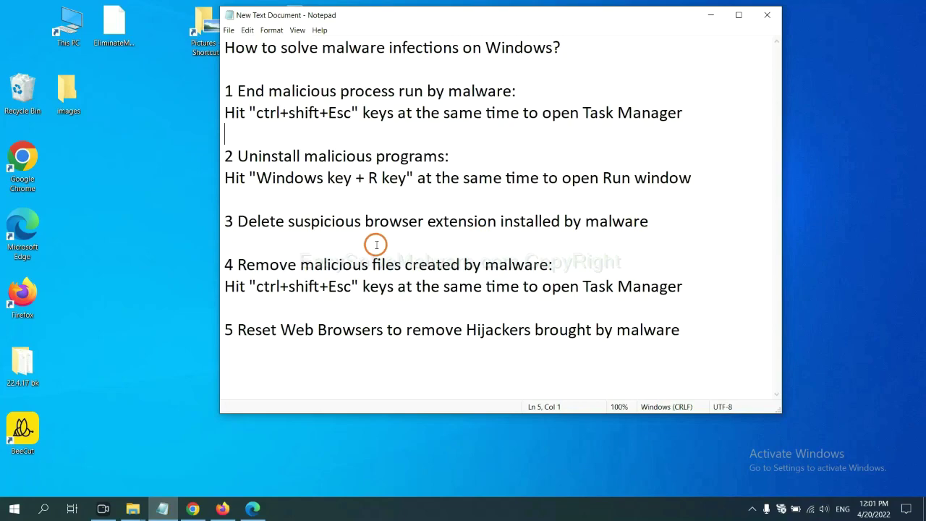
Open Chrome's Extensions page from its main menu, showing Scroll To Top.
click(195, 509)
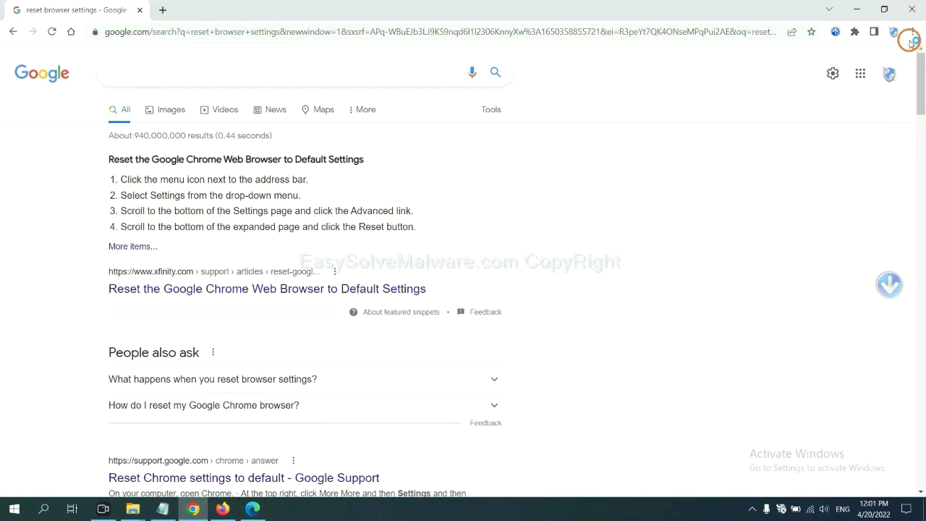
click(913, 32)
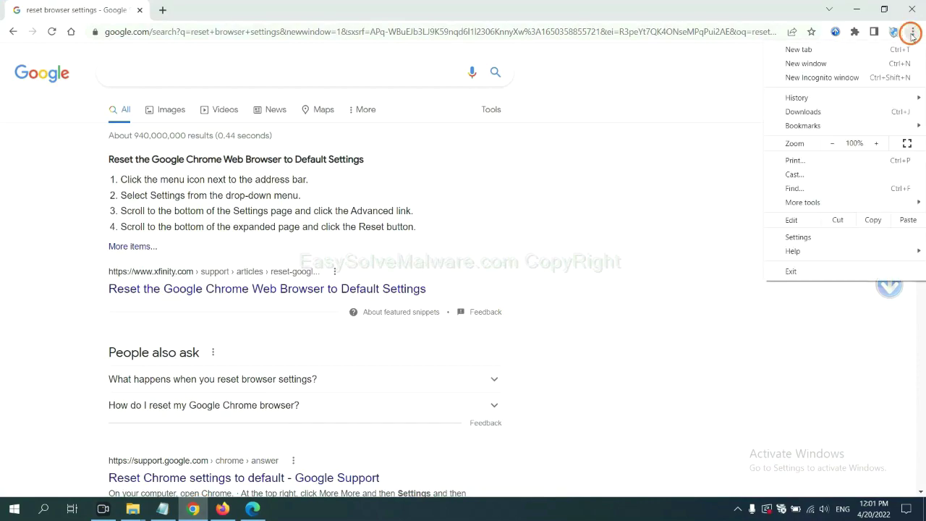
mouse_move(804, 202)
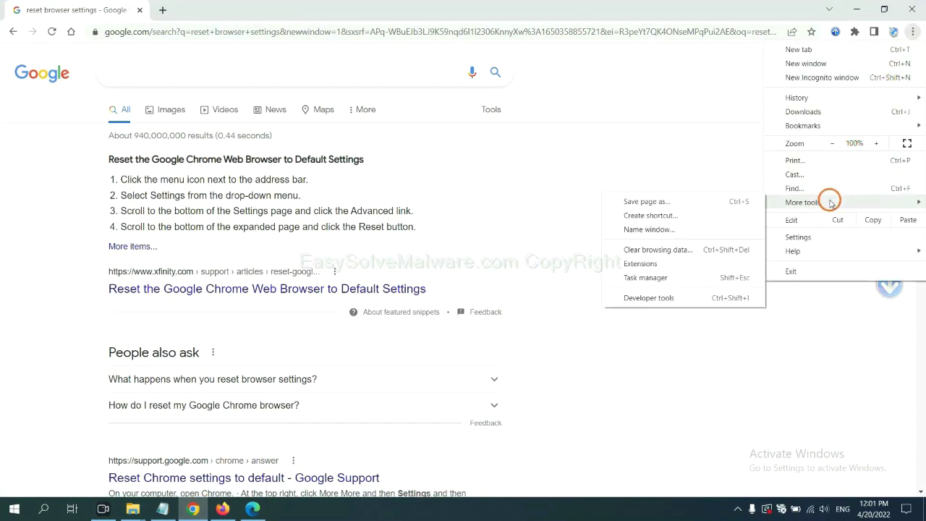
click(682, 262)
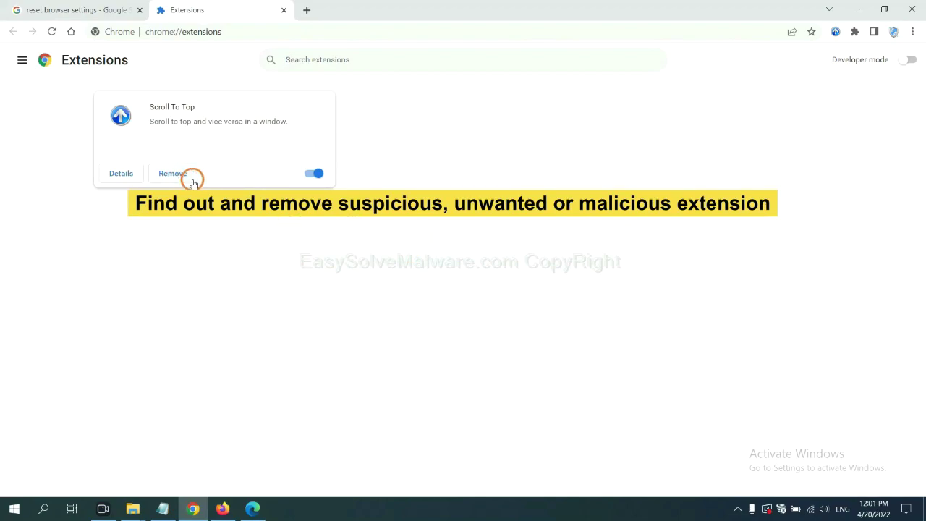
Open Firefox's add-ons manager and show the options menu for GIPHY for Firefox.
click(222, 508)
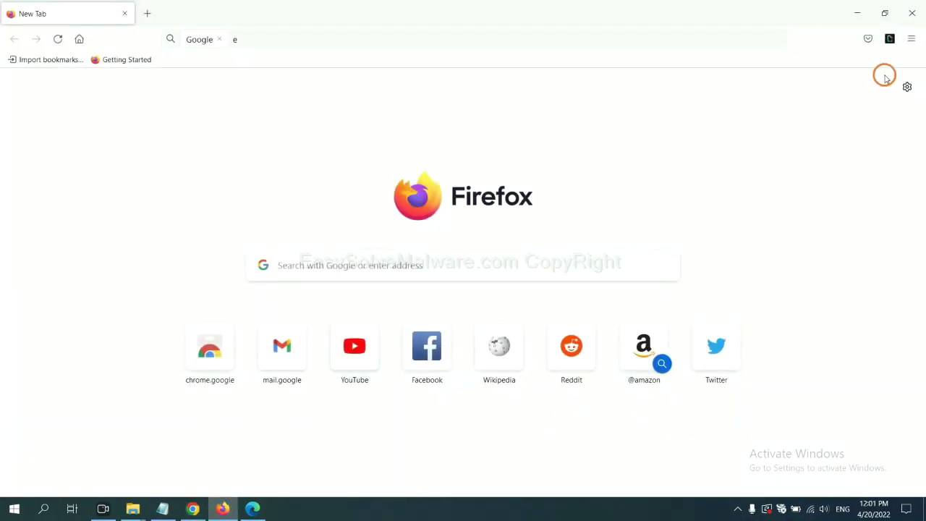
click(915, 40)
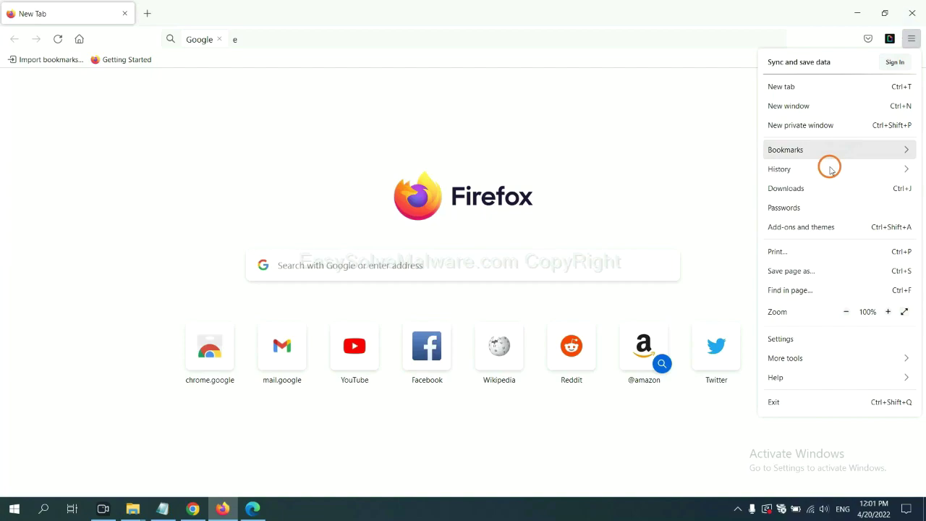
click(809, 230)
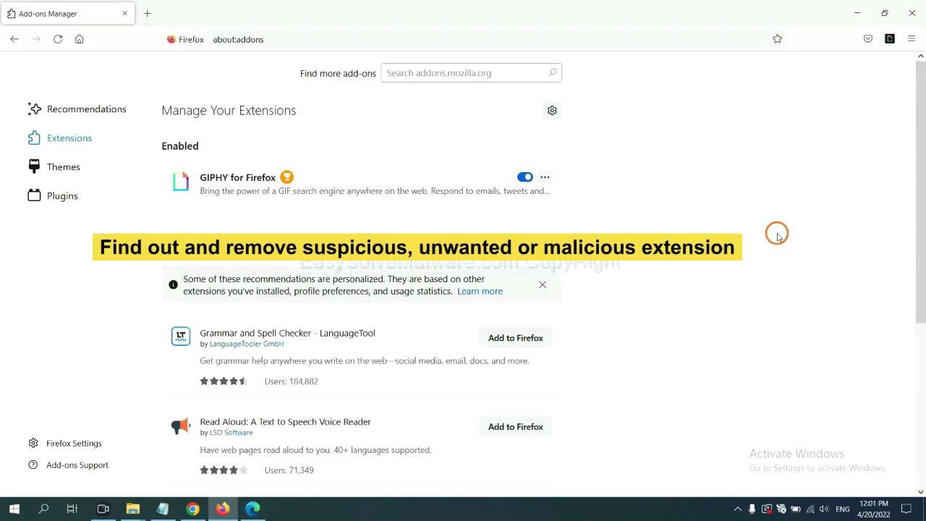
click(544, 178)
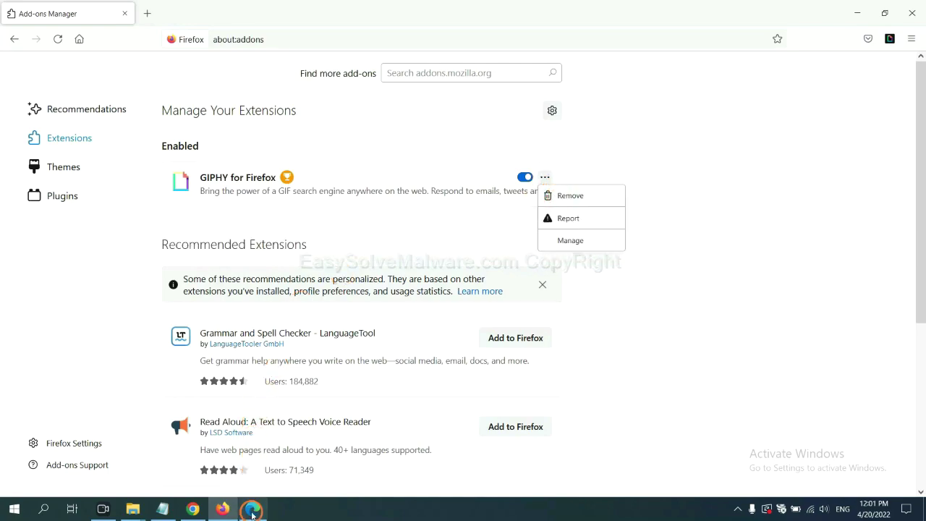
click(252, 510)
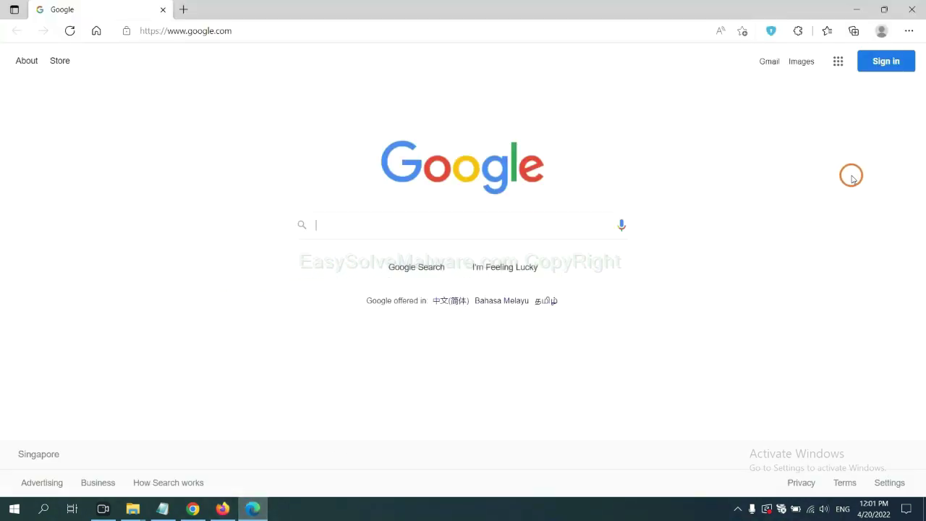
Remove the ArcVpn Free Fast VPN Proxy extension from Edge's Manage extensions page.
click(907, 33)
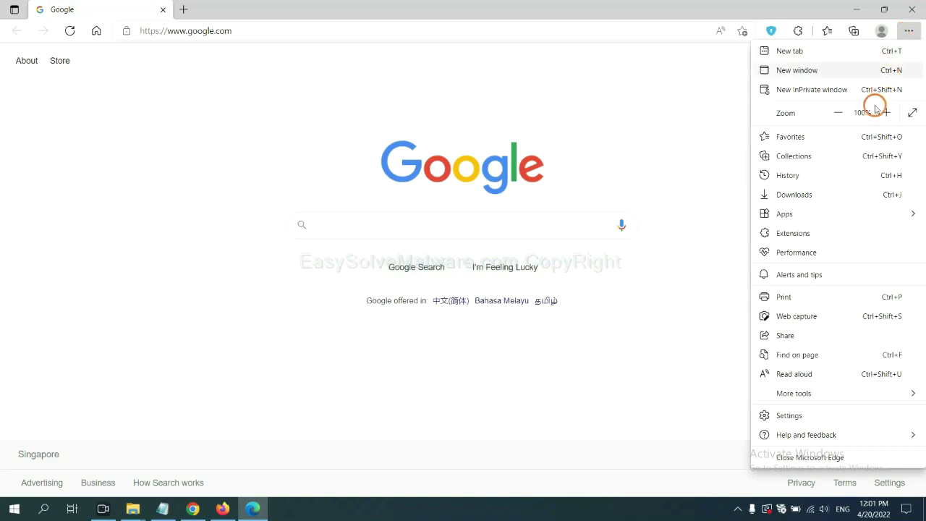
right_click(798, 235)
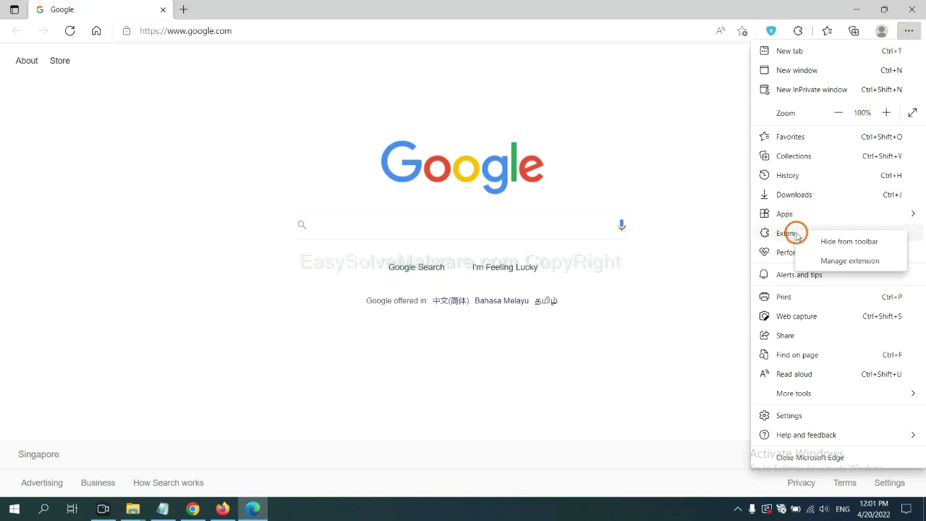
click(831, 261)
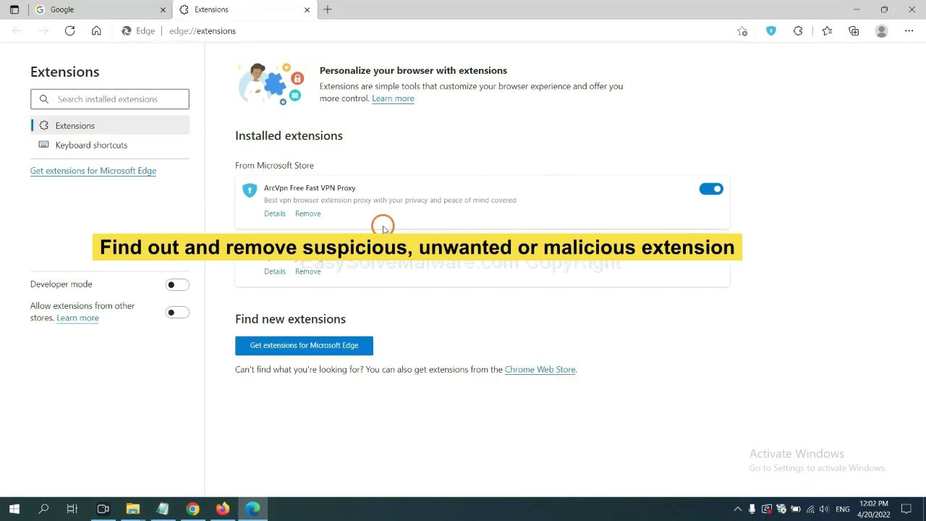
click(316, 215)
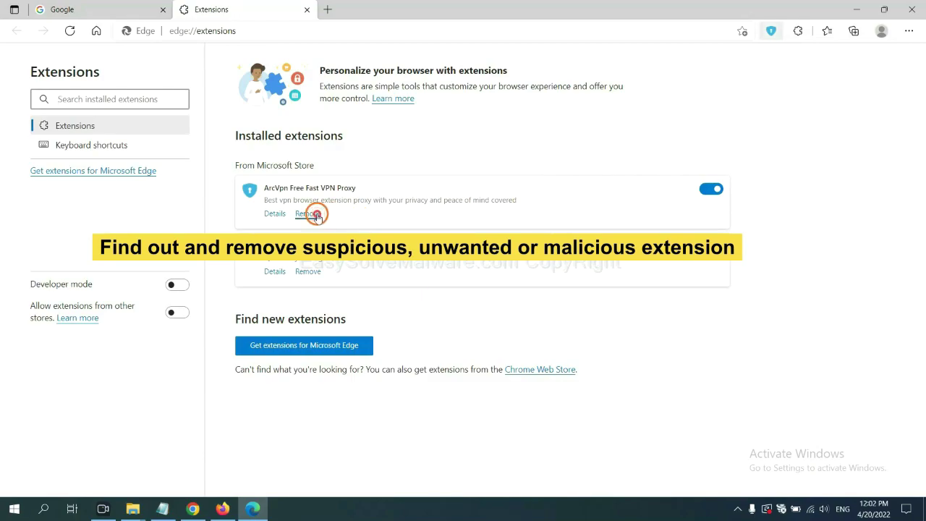
click(693, 118)
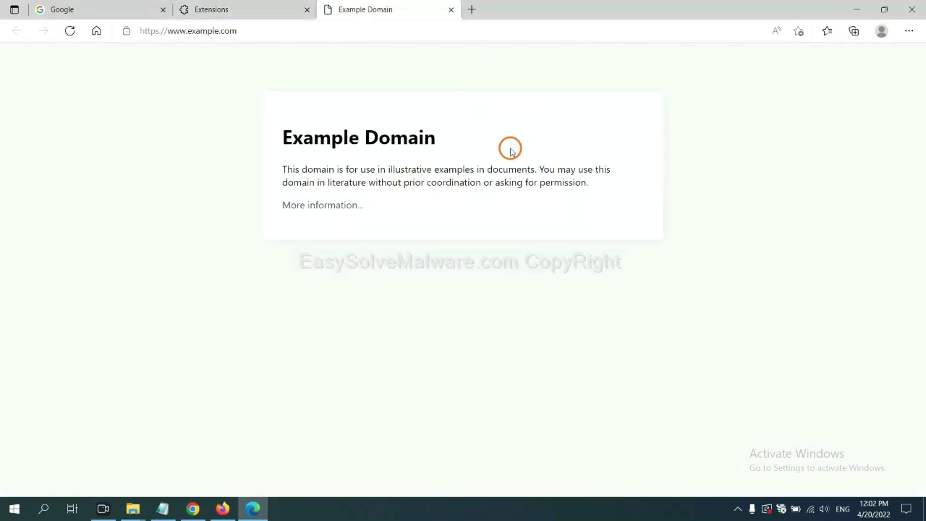
click(920, 515)
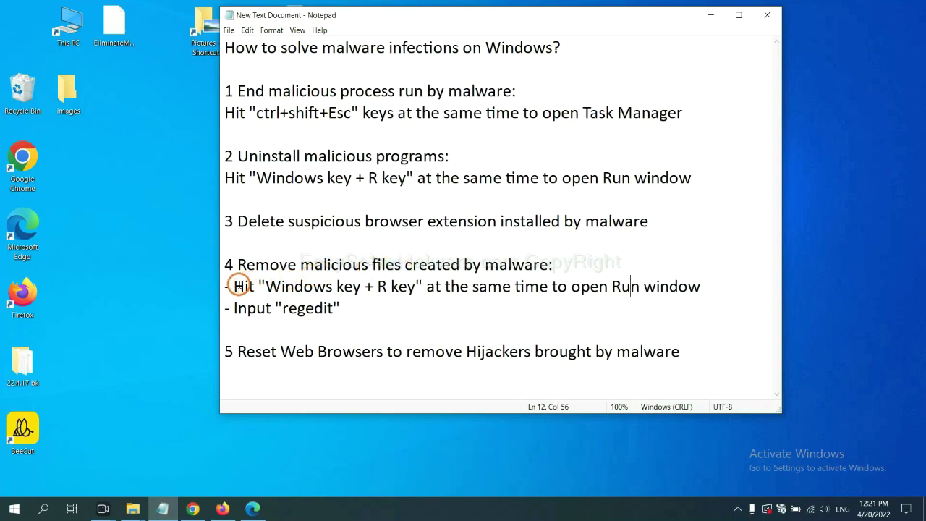
Launch Registry Editor by running 'regedit' from the Run dialog, per step 4.
drag(234, 286, 538, 293)
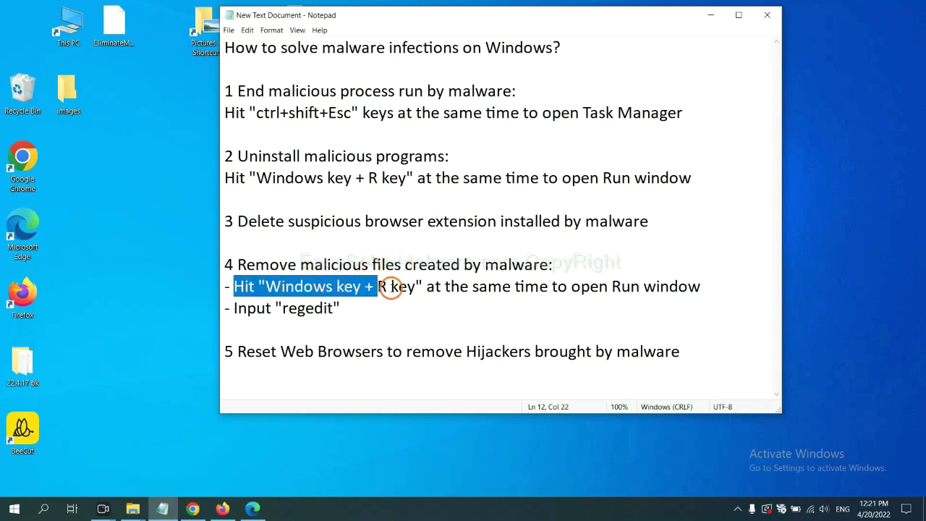
click(537, 293)
key(super+r)
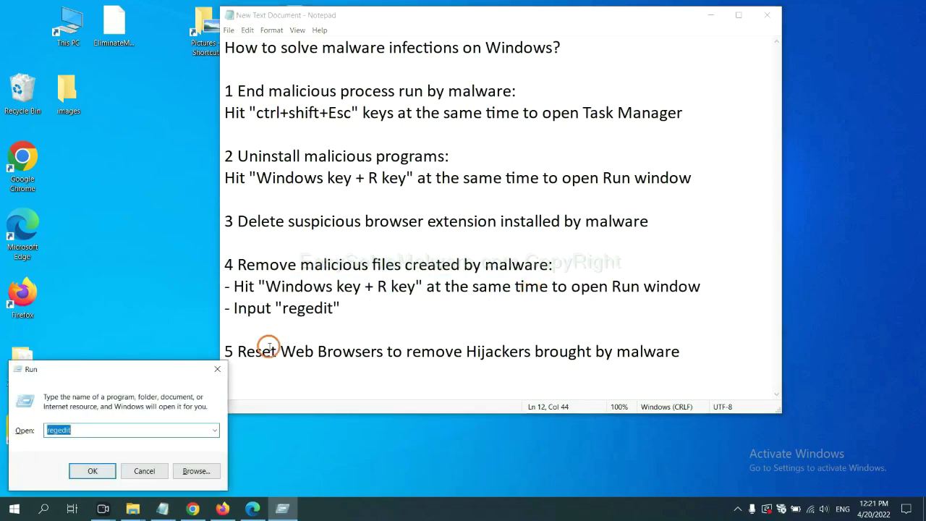
drag(172, 365, 741, 191)
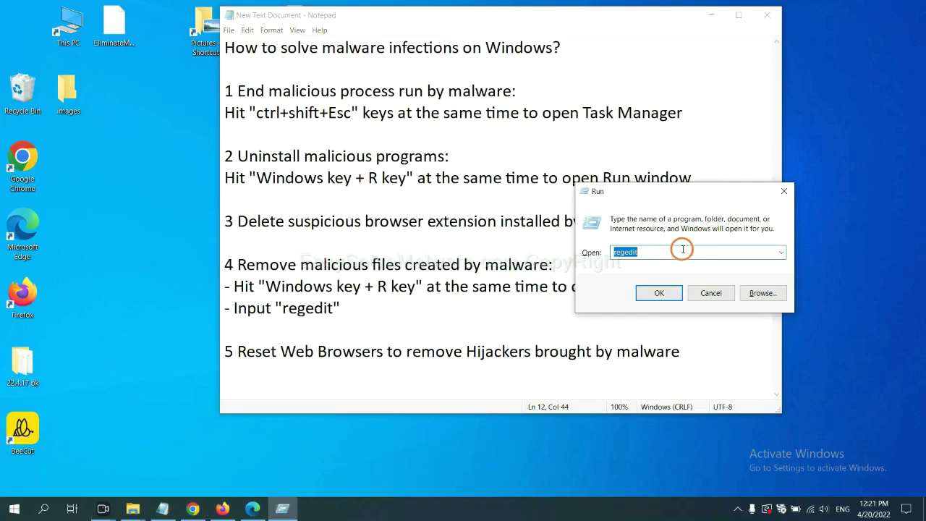
click(653, 254)
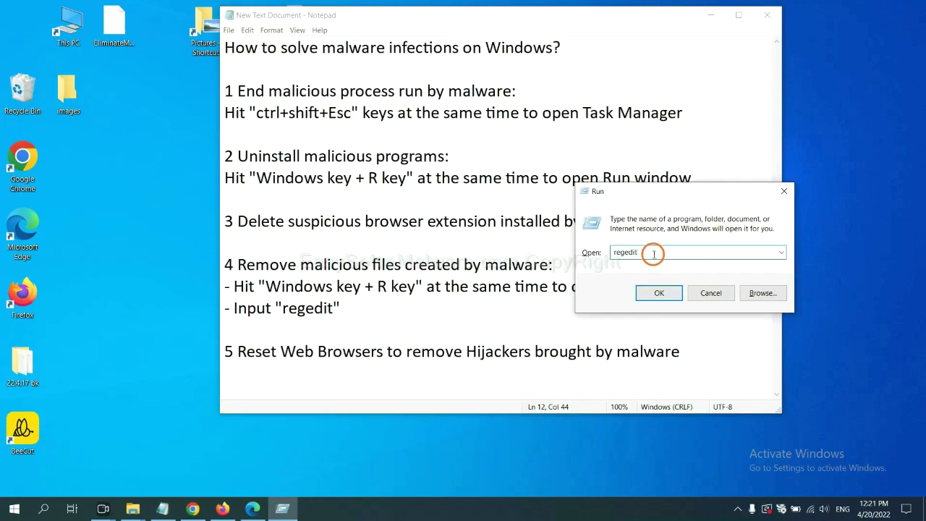
click(659, 292)
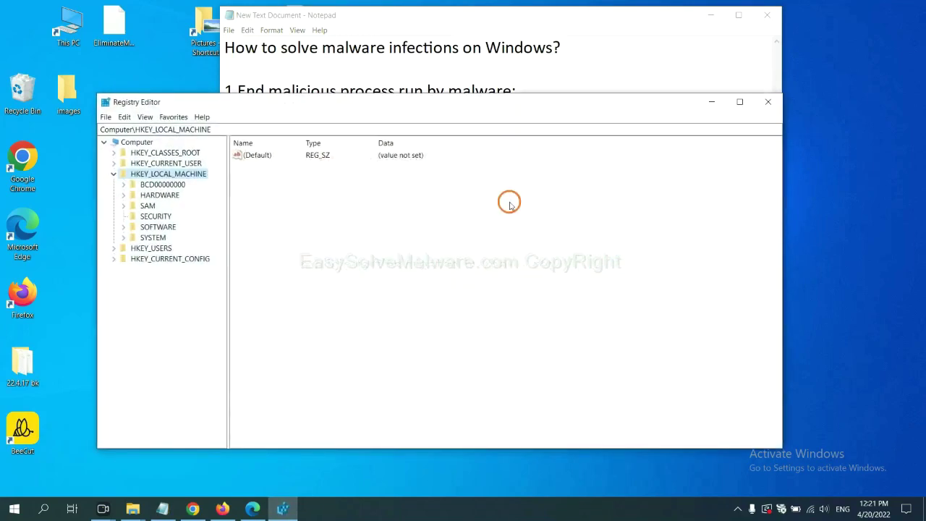
Search the registry for the malware name 'be' with Edit > Find, including keys, values and data.
click(128, 117)
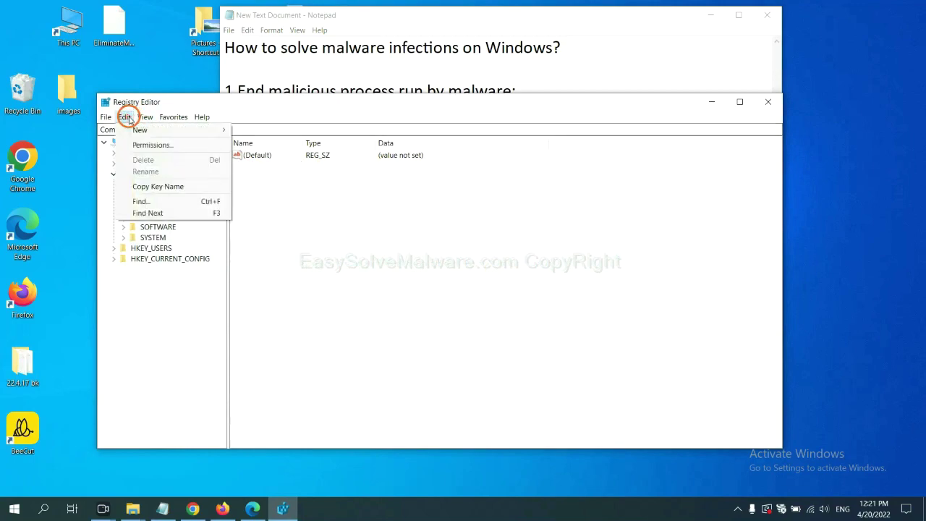
click(164, 203)
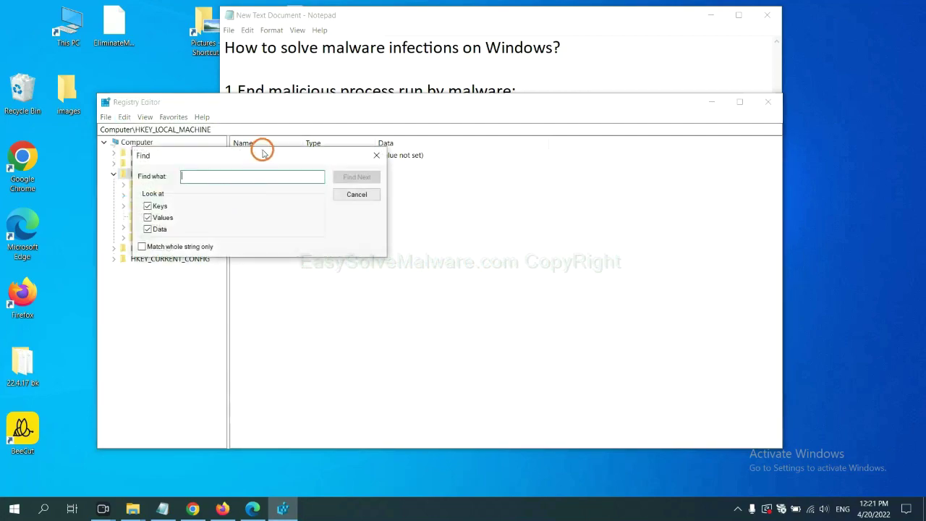
drag(260, 152, 355, 177)
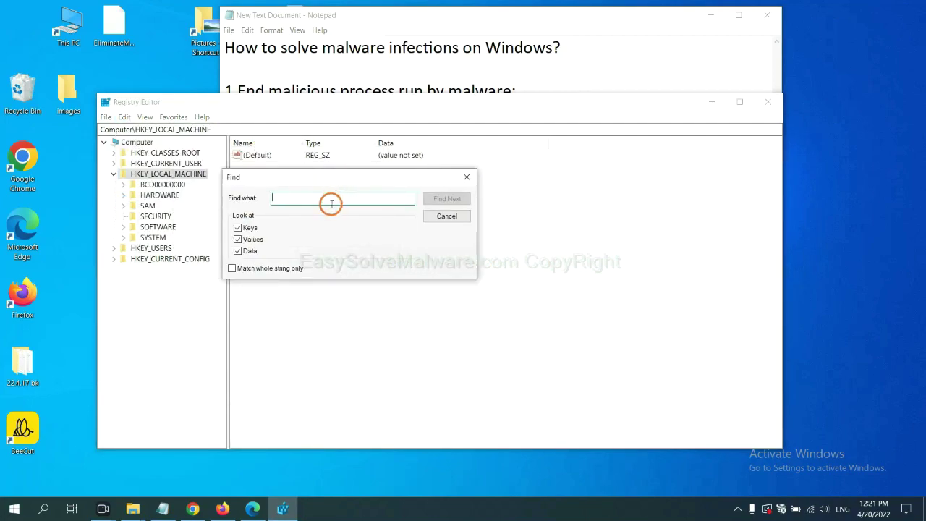
click(333, 202)
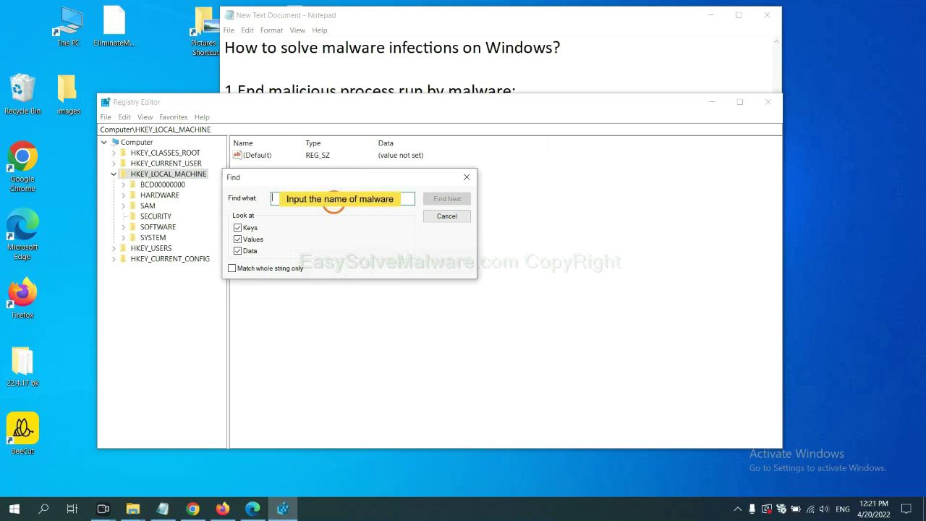
text(be)
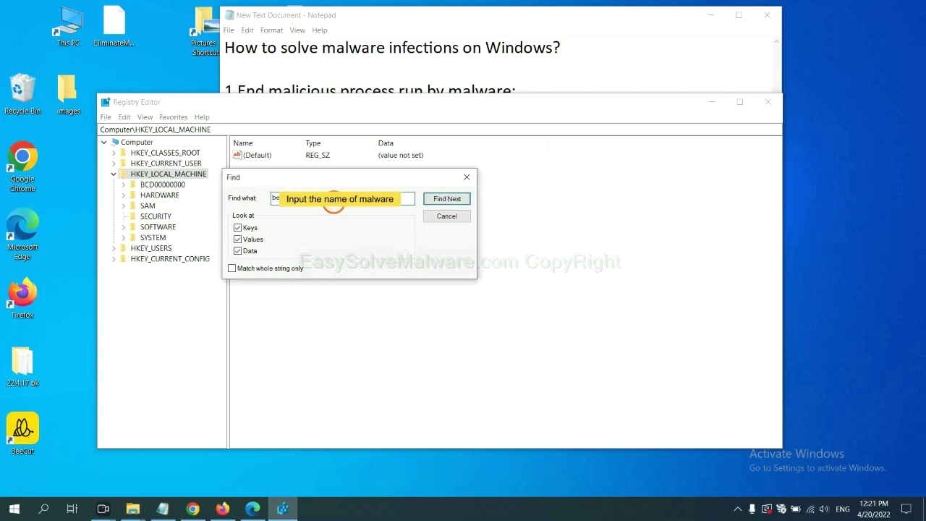
click(445, 199)
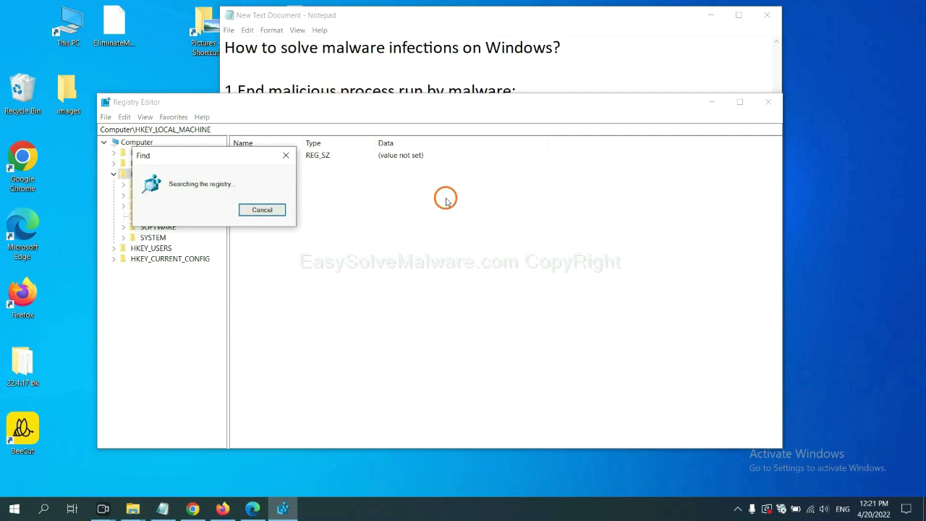
drag(230, 154, 372, 155)
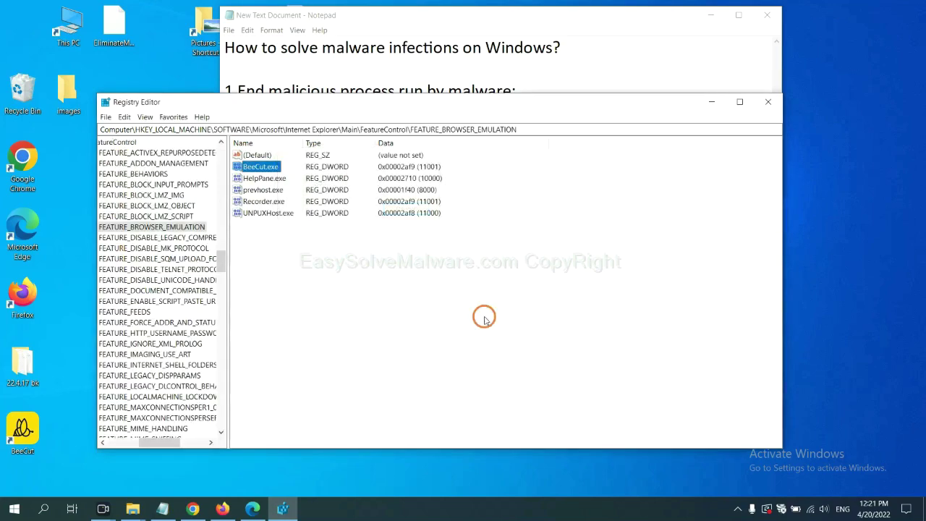
drag(158, 443, 149, 440)
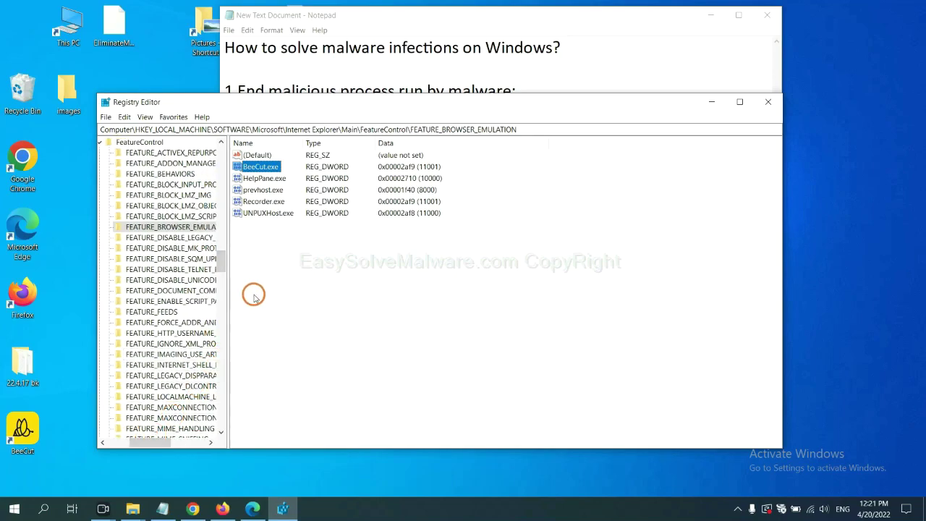
right_click(186, 227)
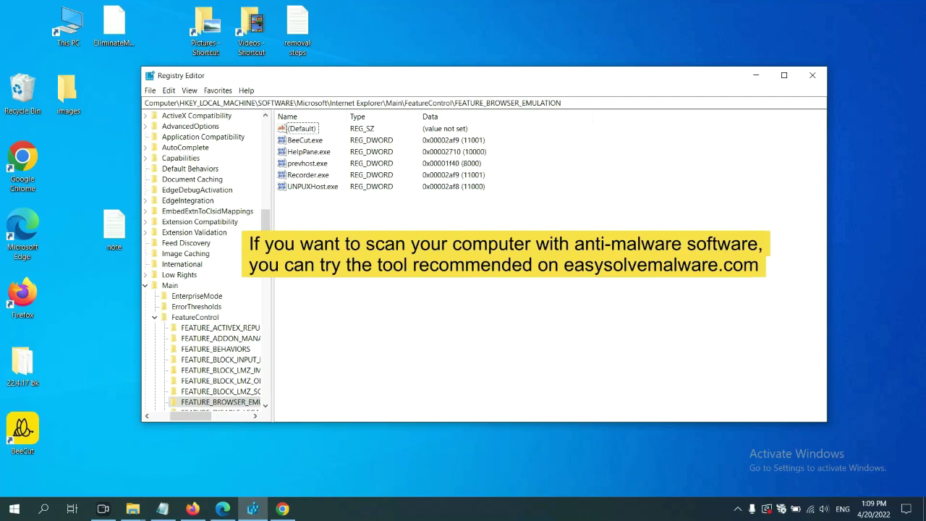
Return to the easysolvemalware.com guide in Chrome and scroll through its Windows removal steps.
click(283, 508)
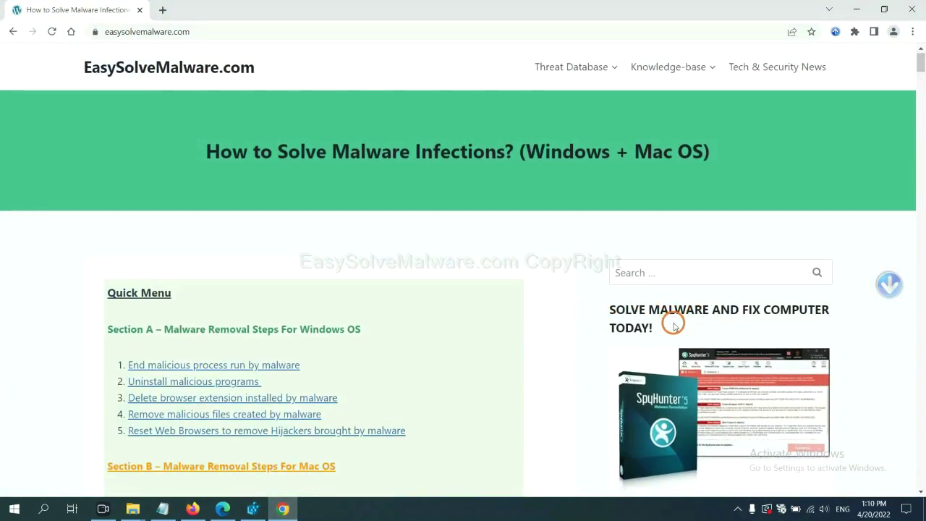
scroll(671, 326, down, 1)
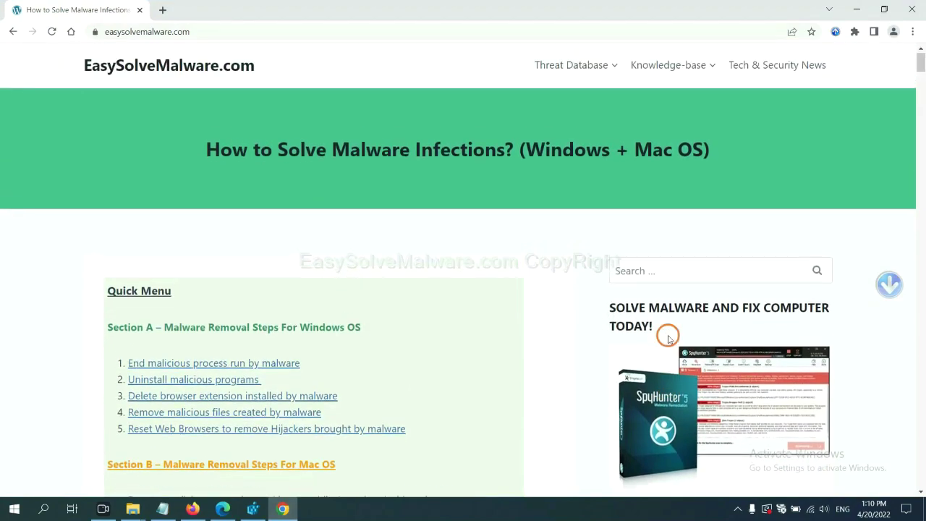
scroll(667, 339, up, 1)
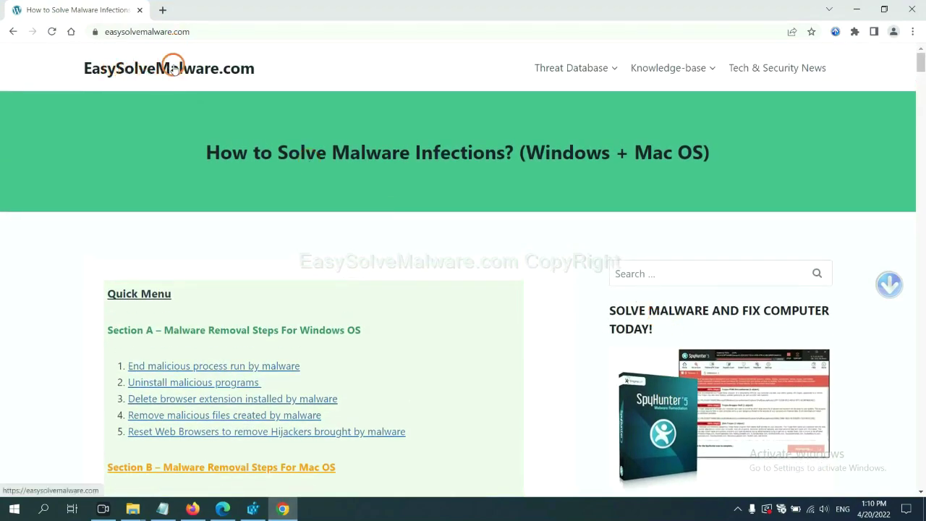
scroll(665, 187, down, 3)
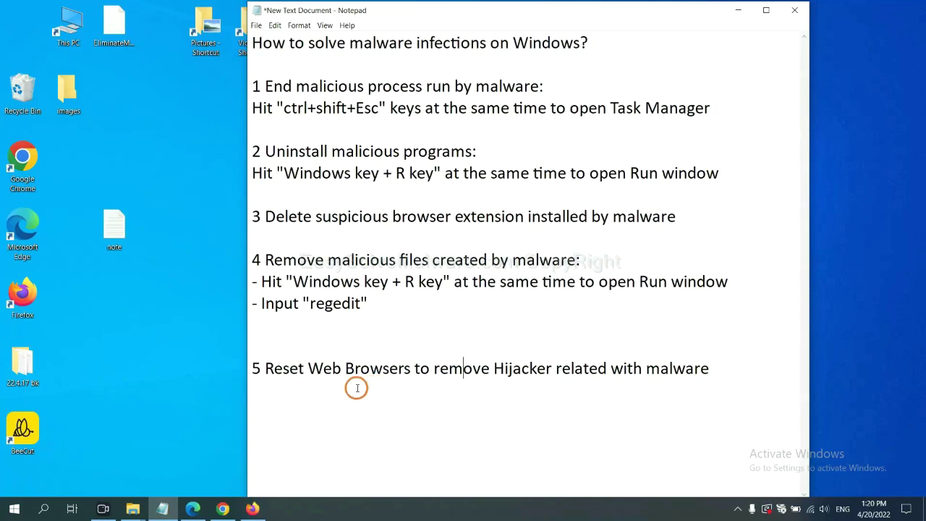
Search Chrome settings for 'reset', open the restore-defaults confirmation, then switch to Firefox.
click(217, 512)
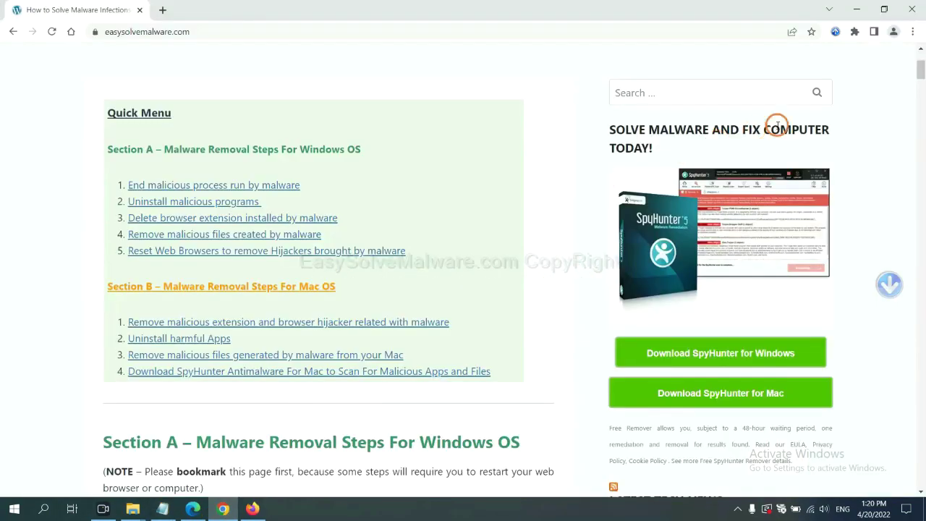
click(914, 33)
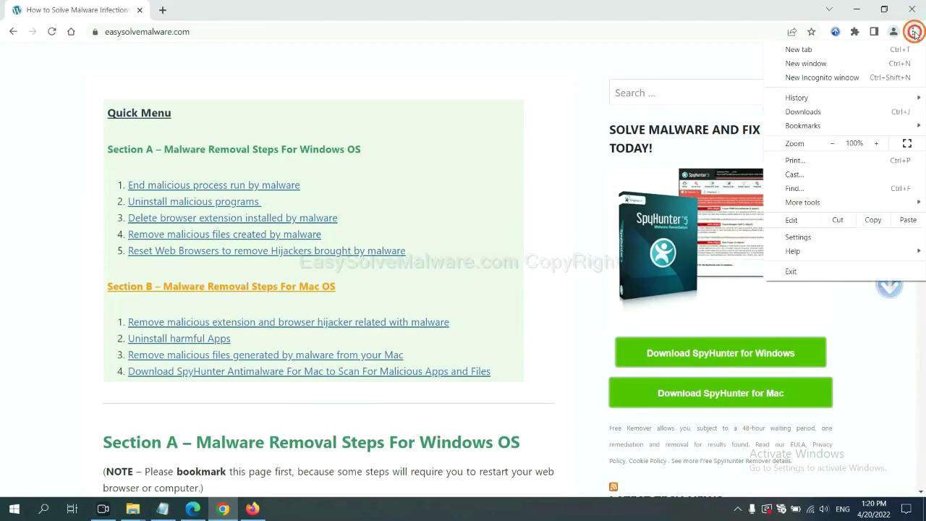
click(808, 235)
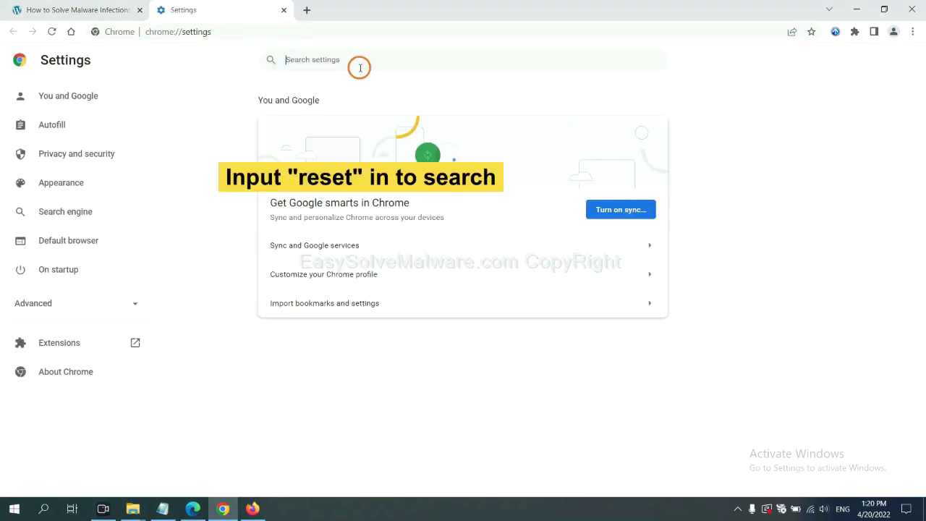
click(359, 67)
text(reset)
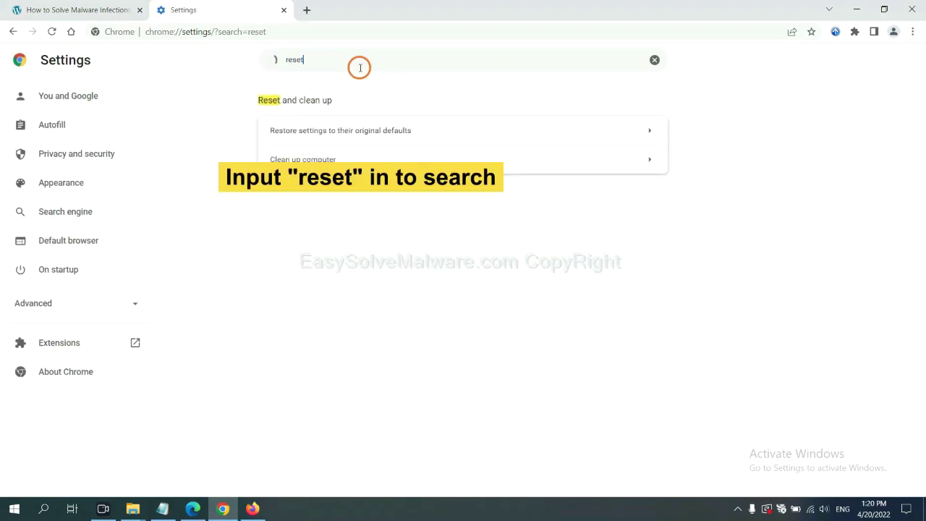
click(398, 128)
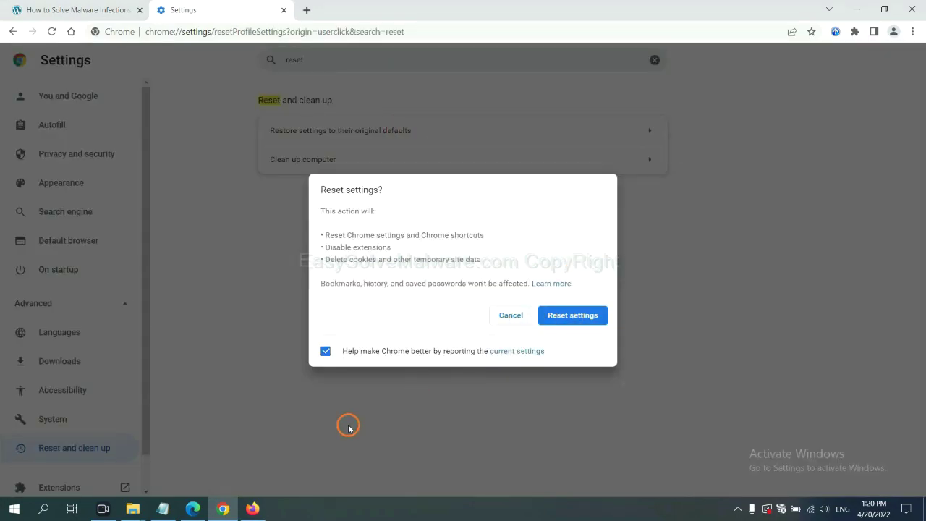
click(253, 508)
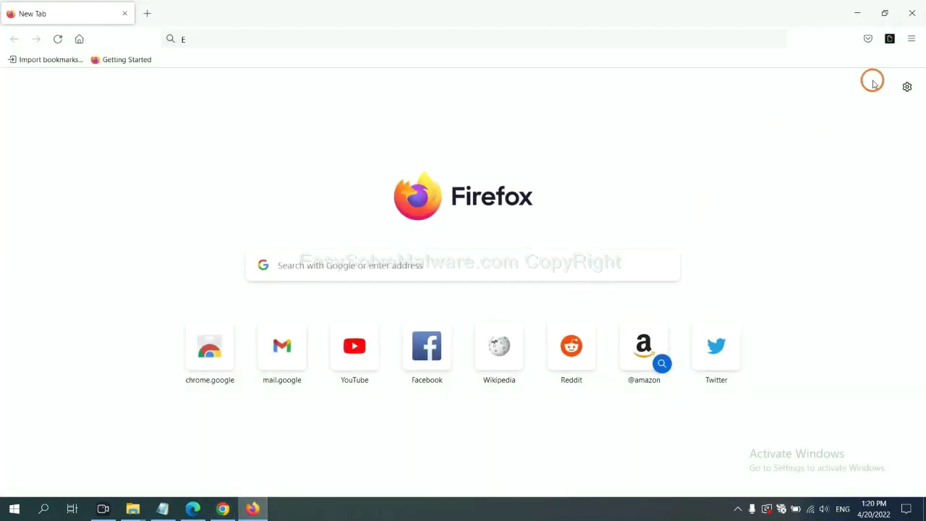
Start Refresh Firefox from Help > More troubleshooting information, then switch to Edge.
click(911, 41)
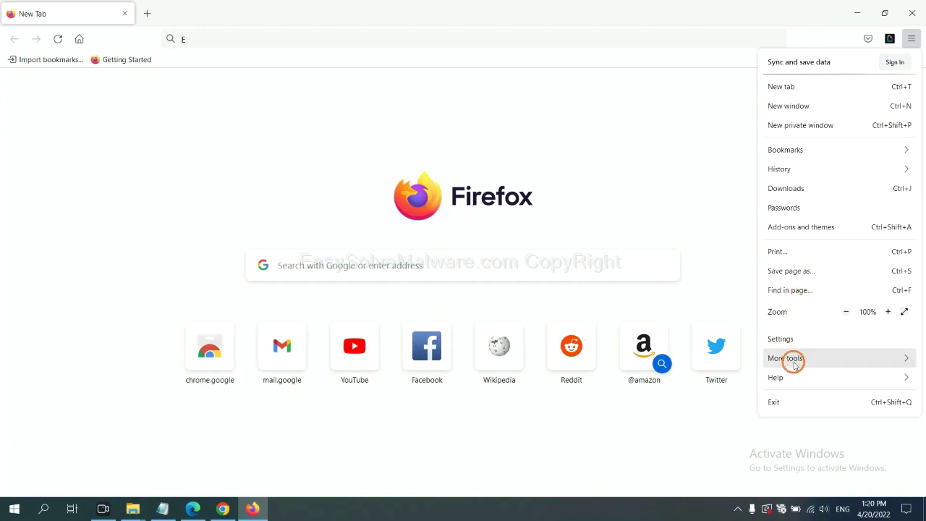
click(796, 376)
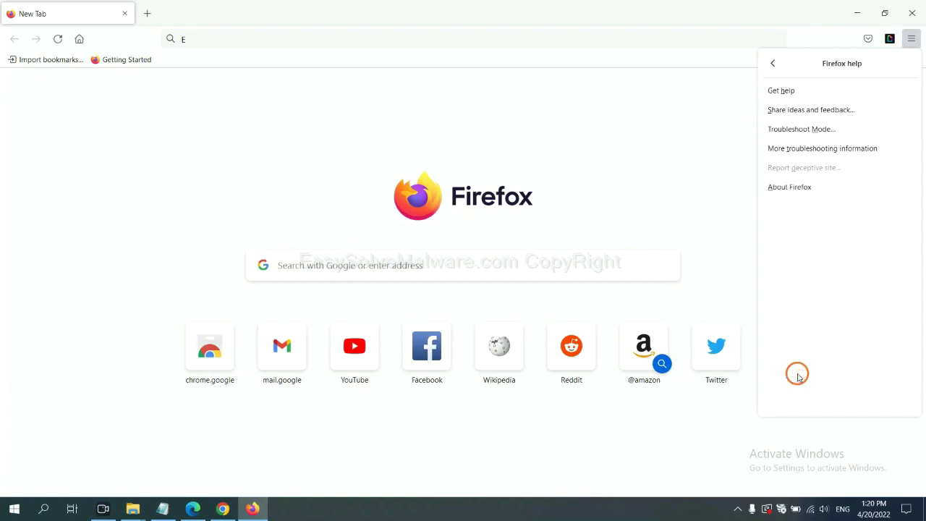
click(813, 150)
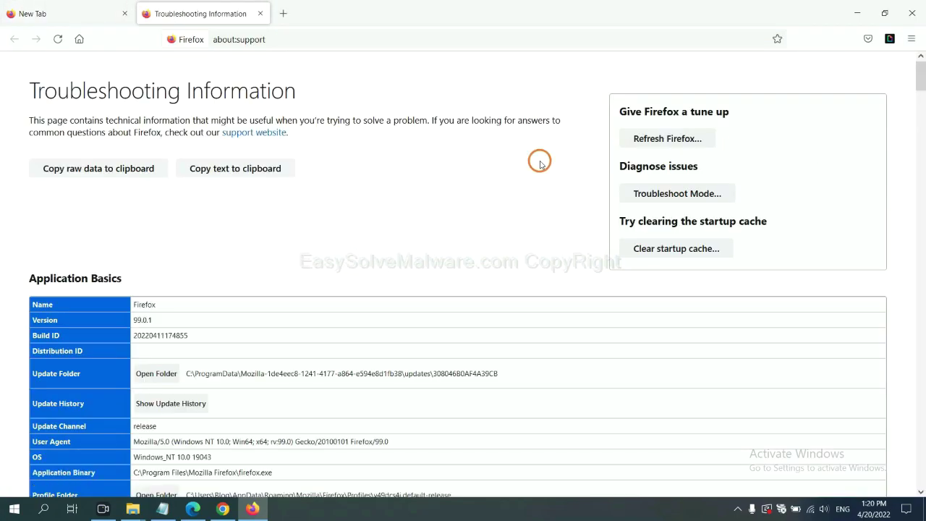
click(650, 140)
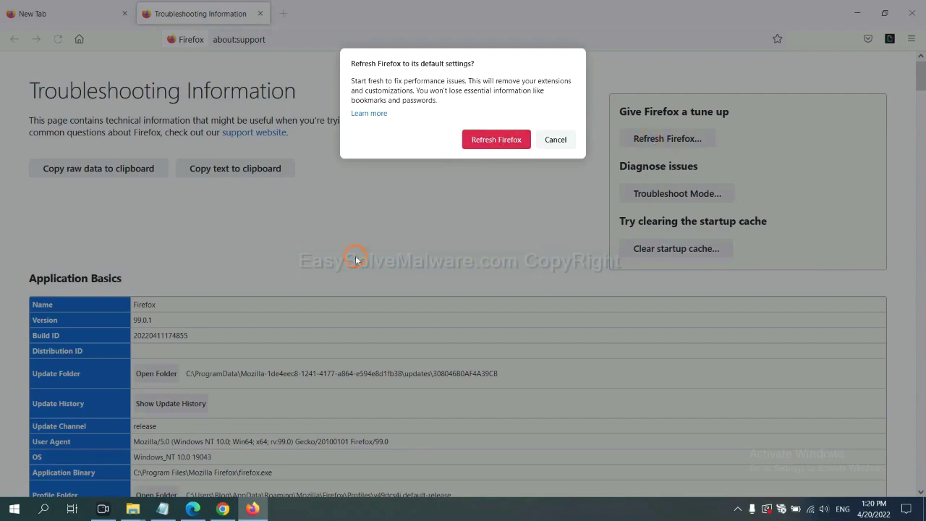
click(192, 509)
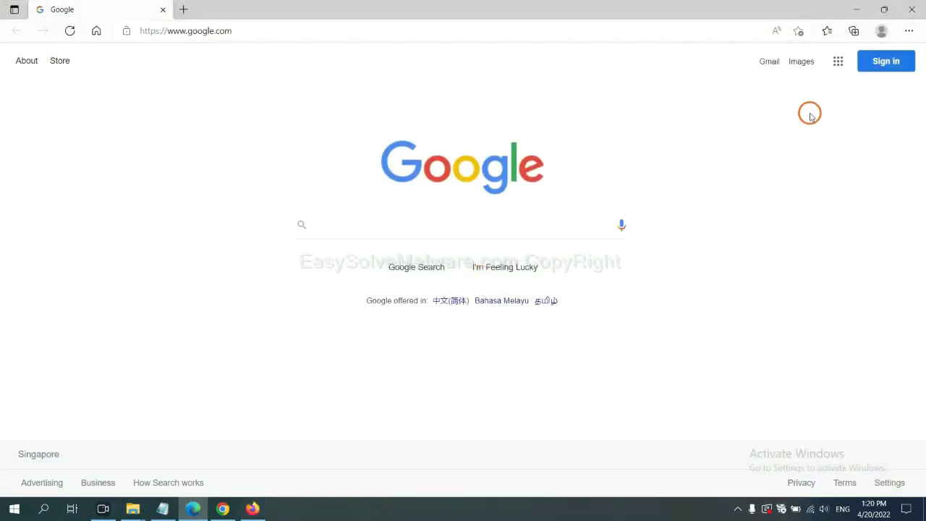
Search Edge settings for 'reset' and open the 'Restore settings to their default values' confirmation.
click(909, 31)
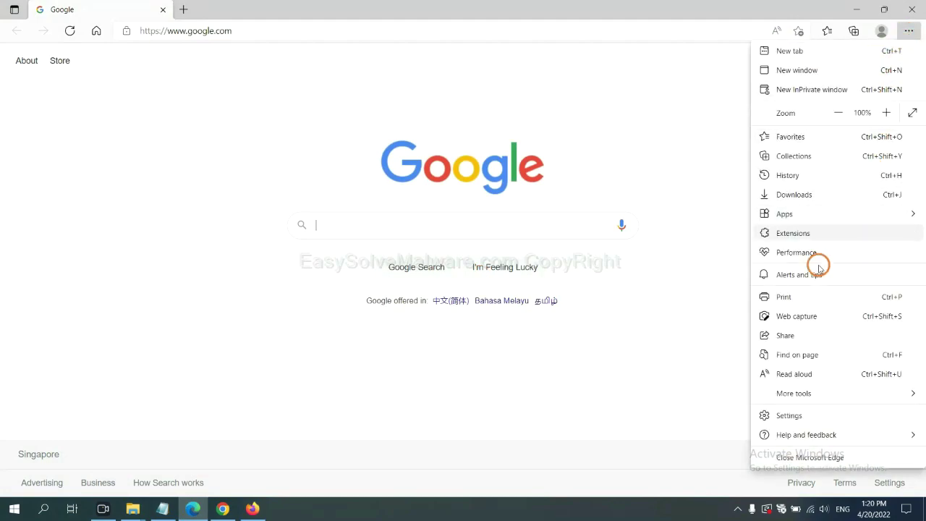
click(799, 415)
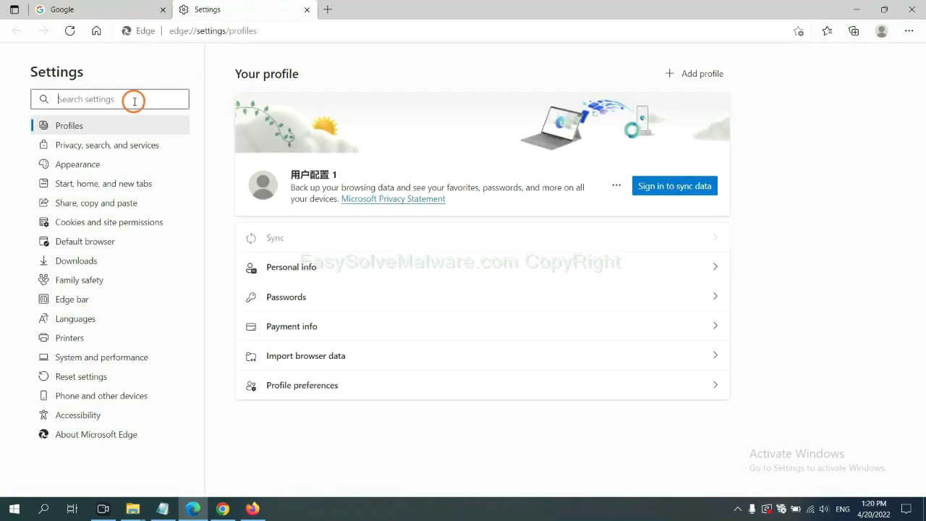
text(re)
text(se)
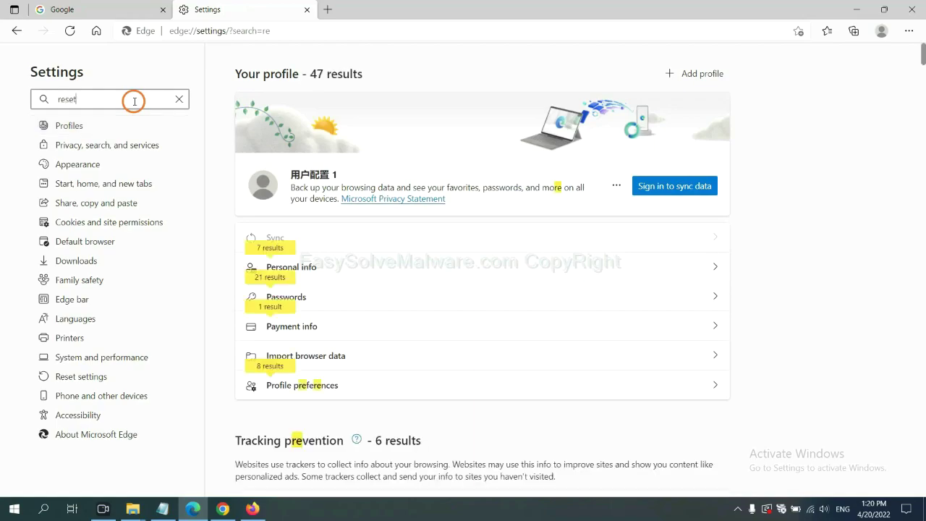
text(t)
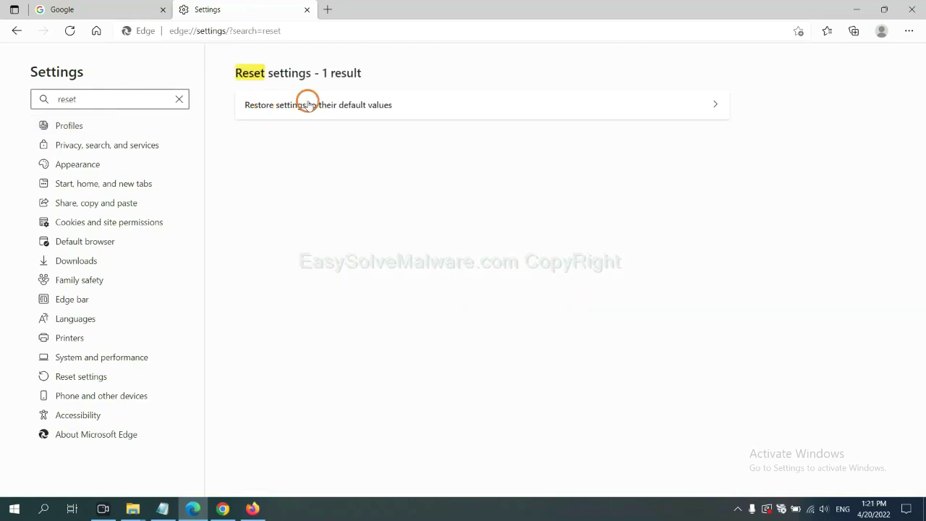
click(325, 101)
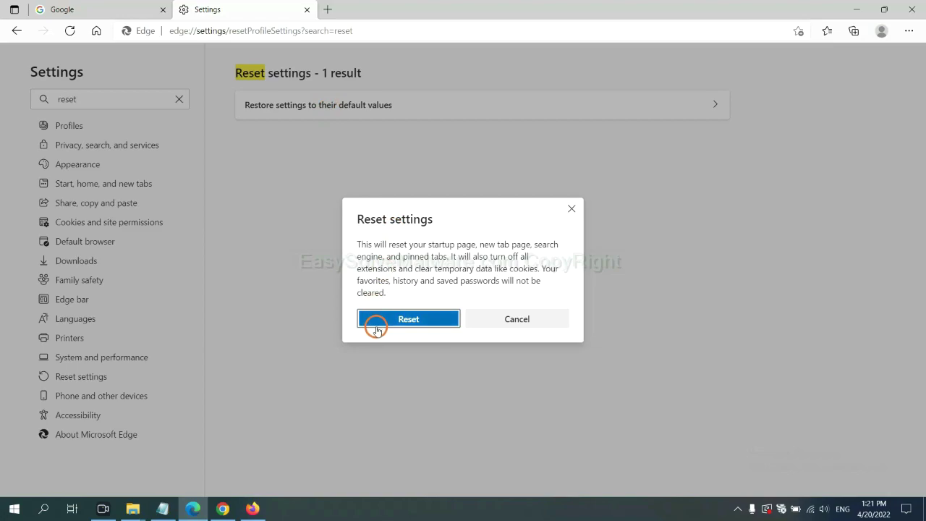